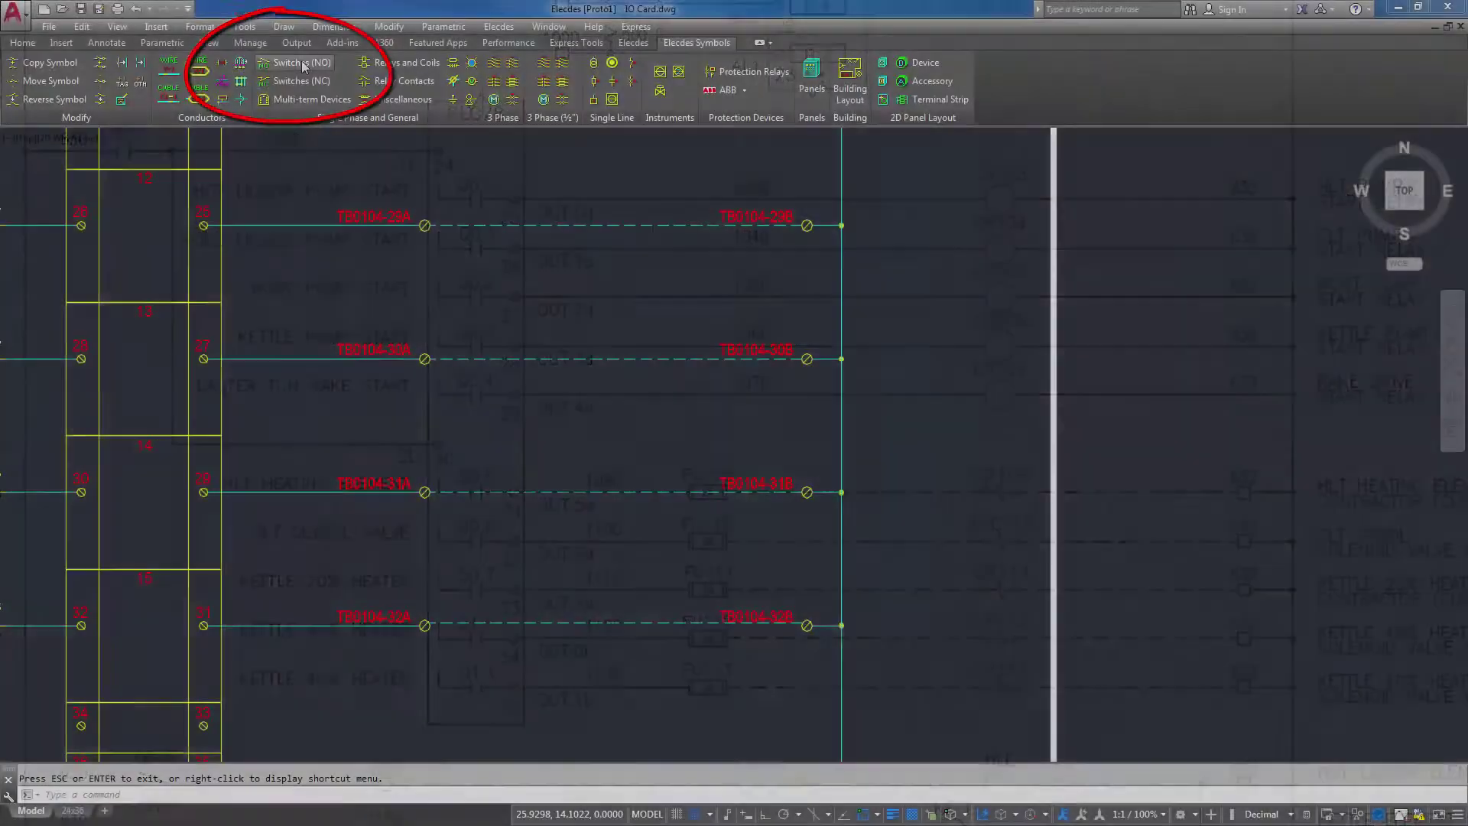
Place a normally open float switch, LS025, on the top IO card wire
left_click(302, 61)
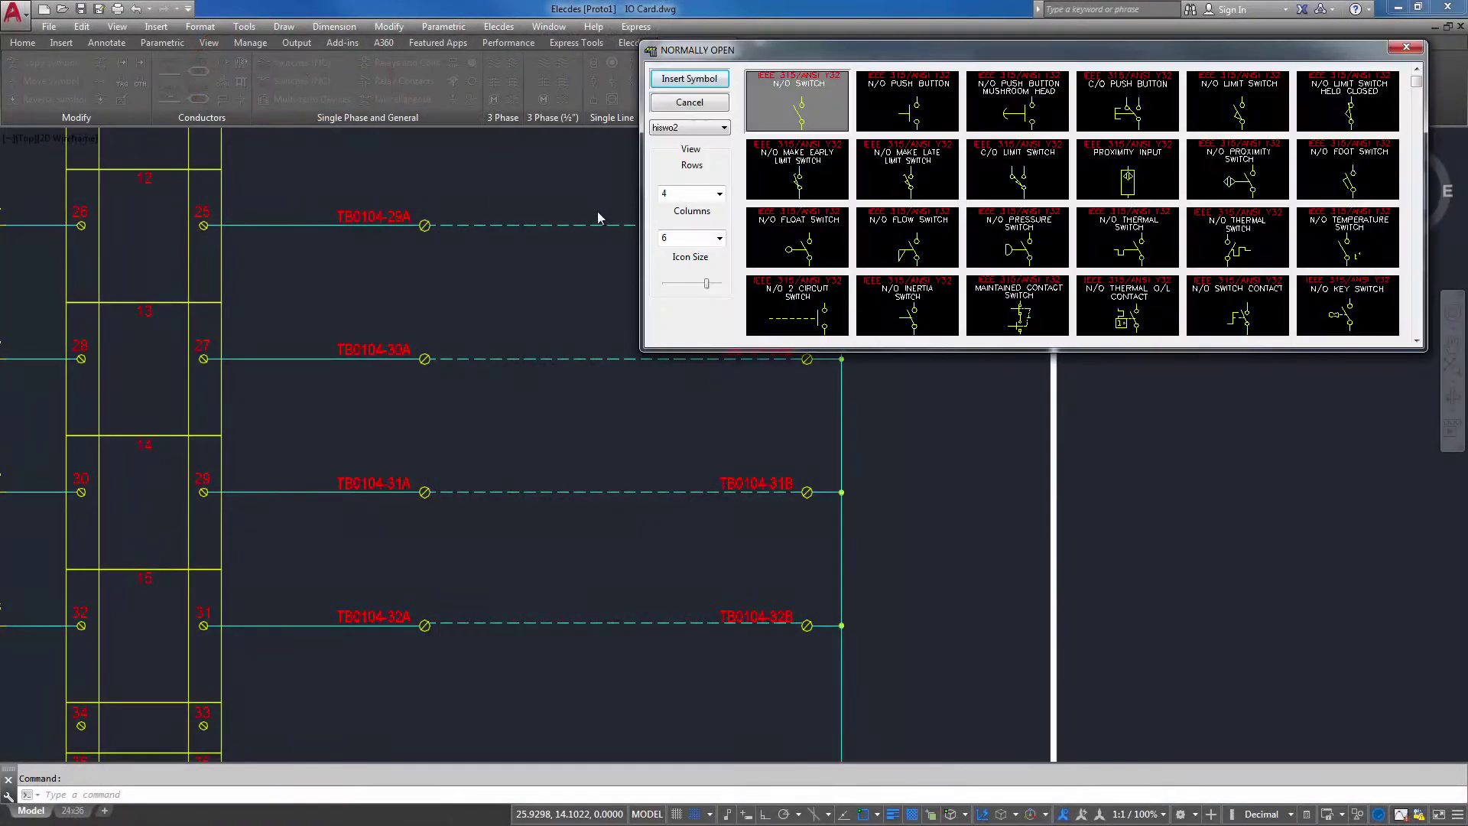
left_click(795, 236)
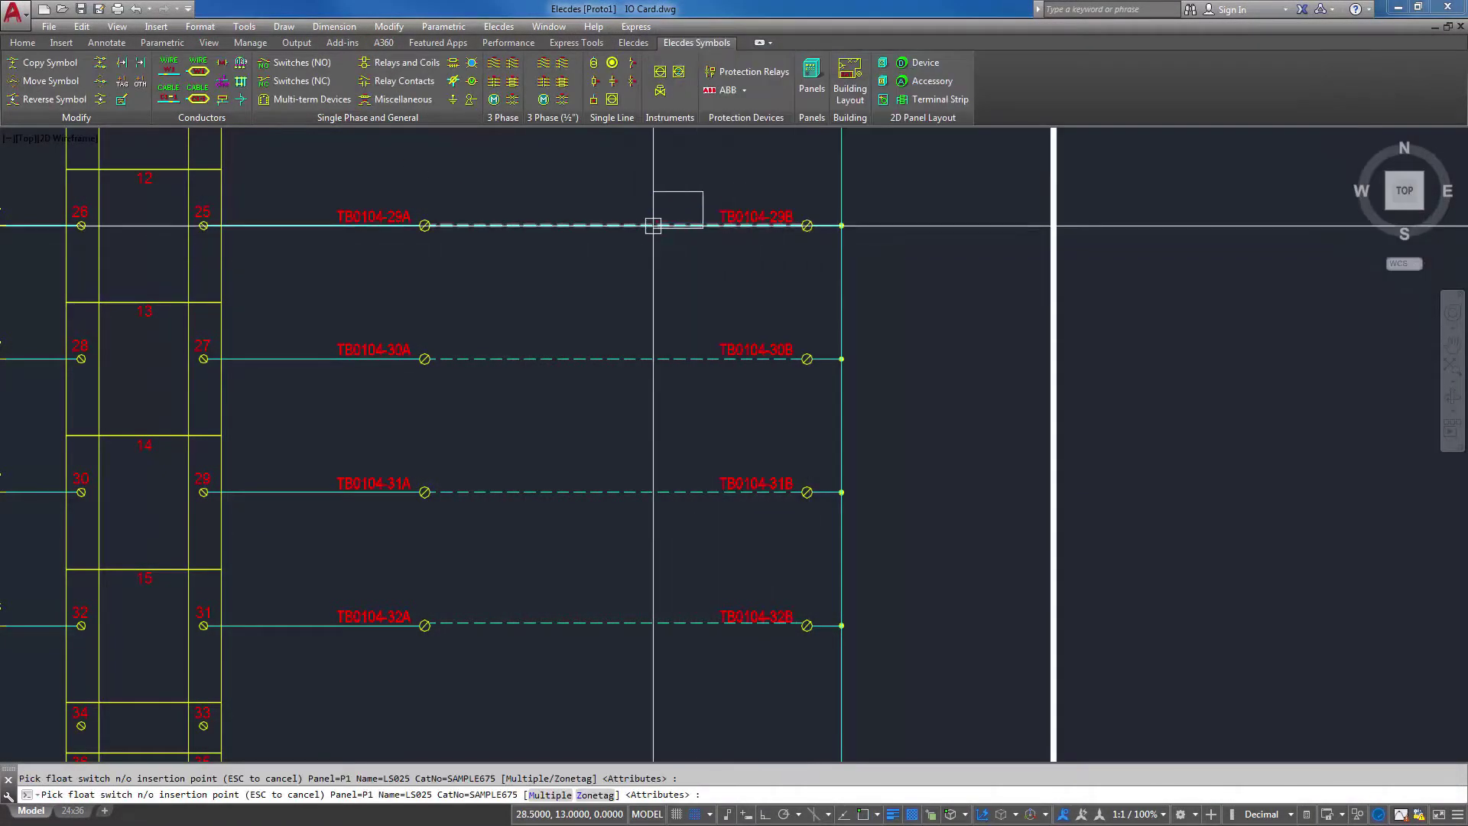
left_click(564, 225)
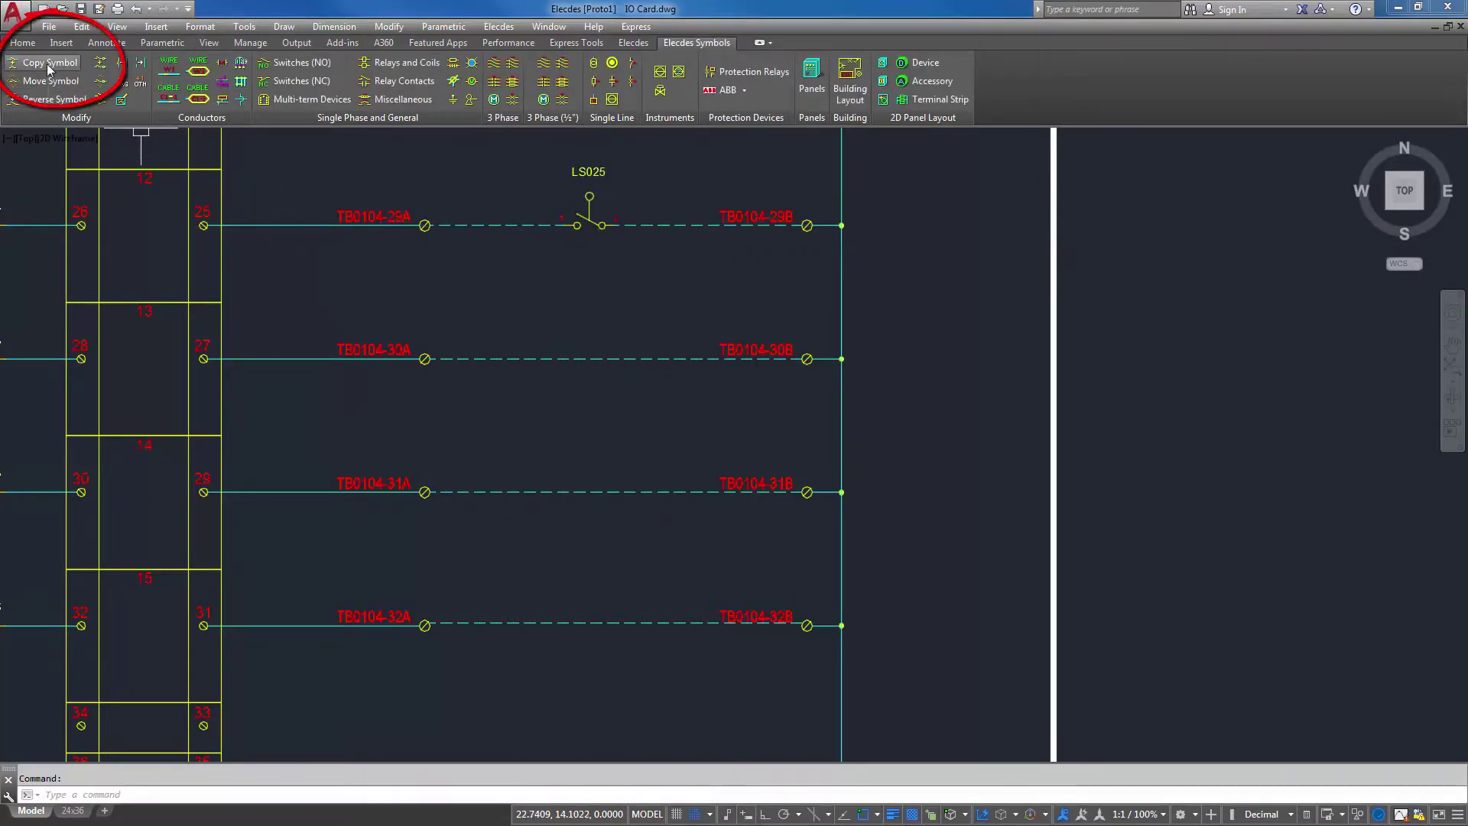
Copy switch LS025 onto the second, third and fourth wires as LS026–LS028
left_click(47, 63)
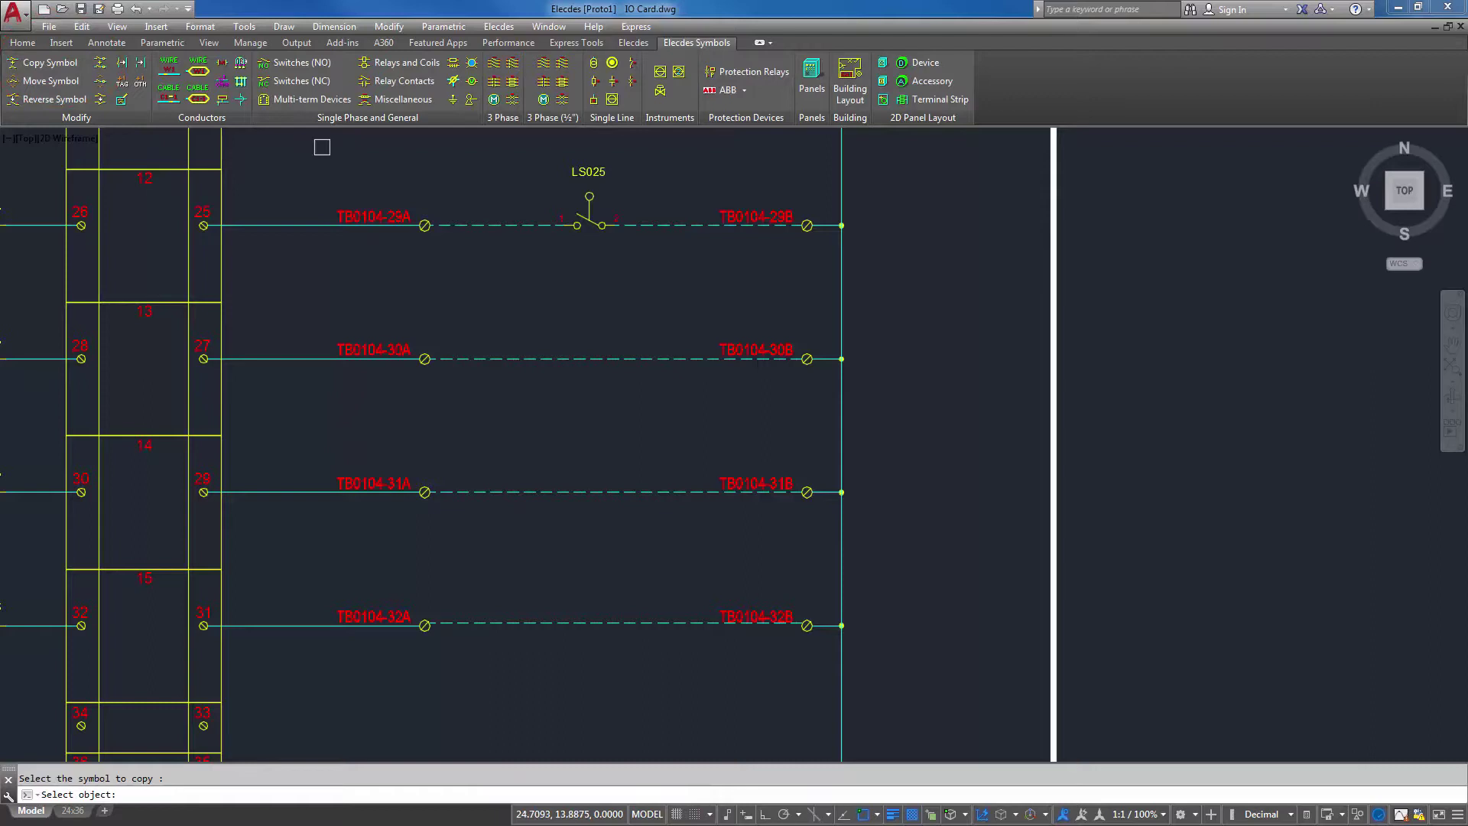
left_click(585, 204)
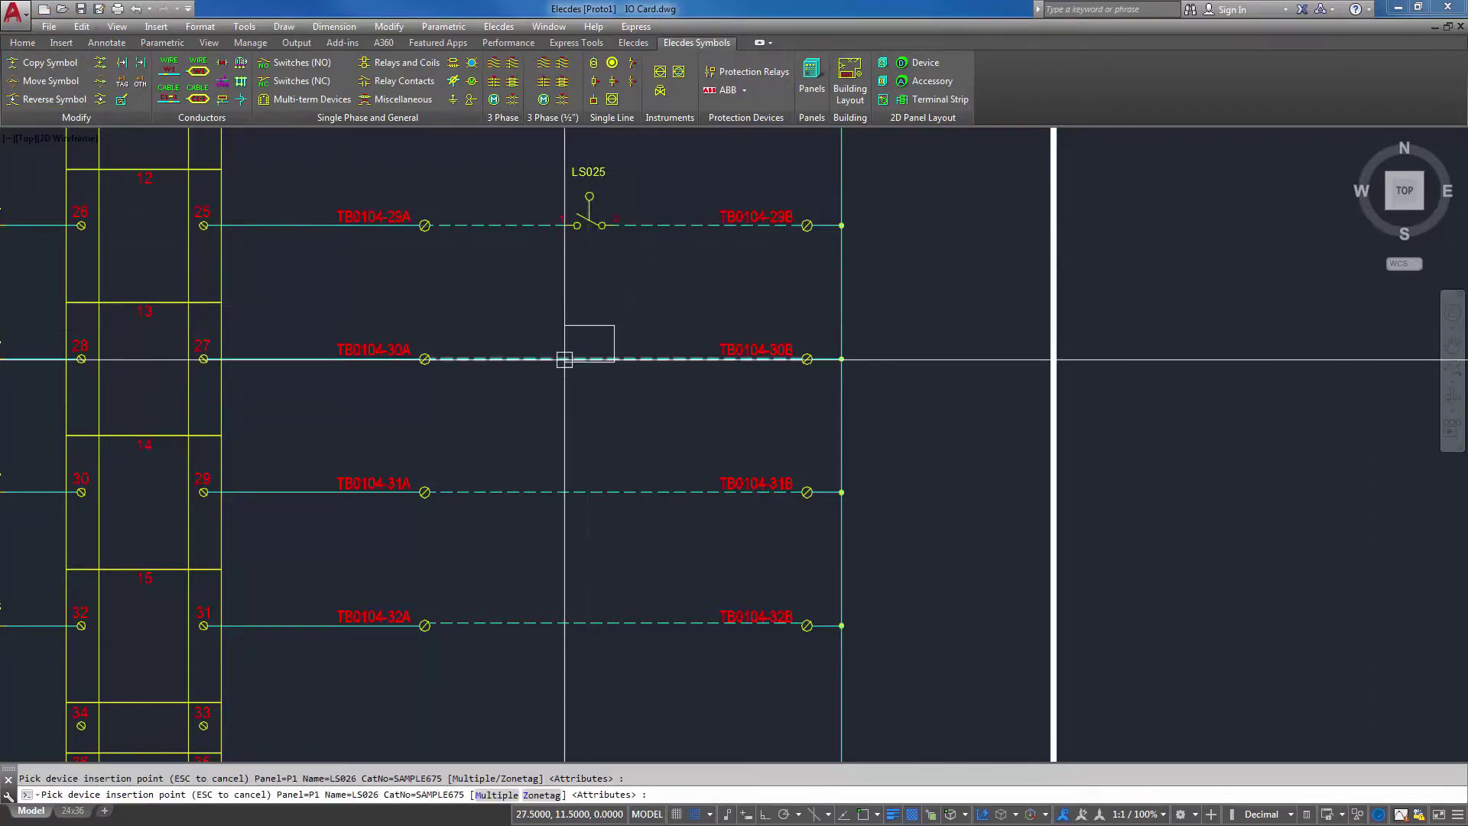
left_click(564, 360)
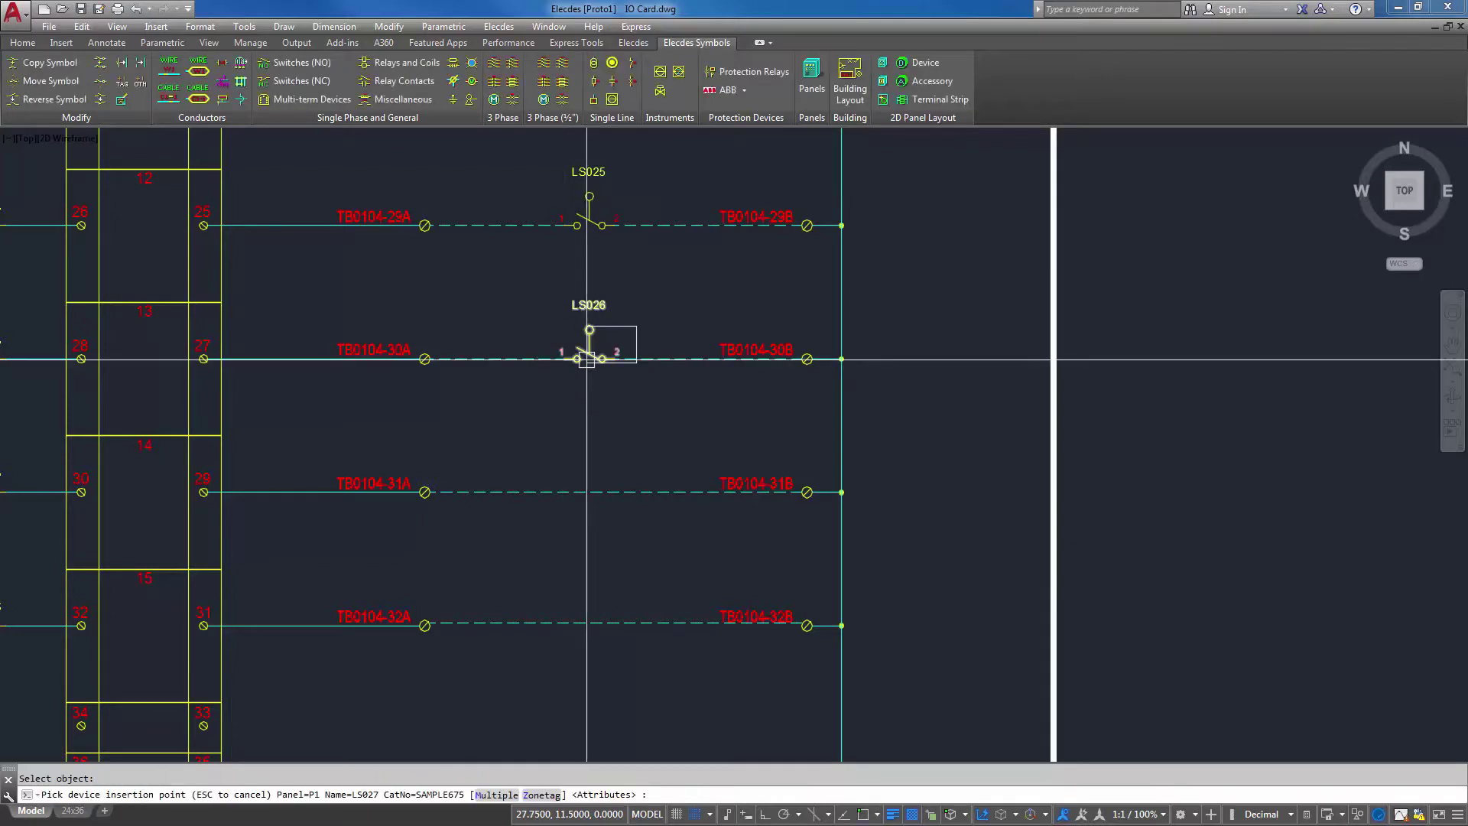
left_click(564, 493)
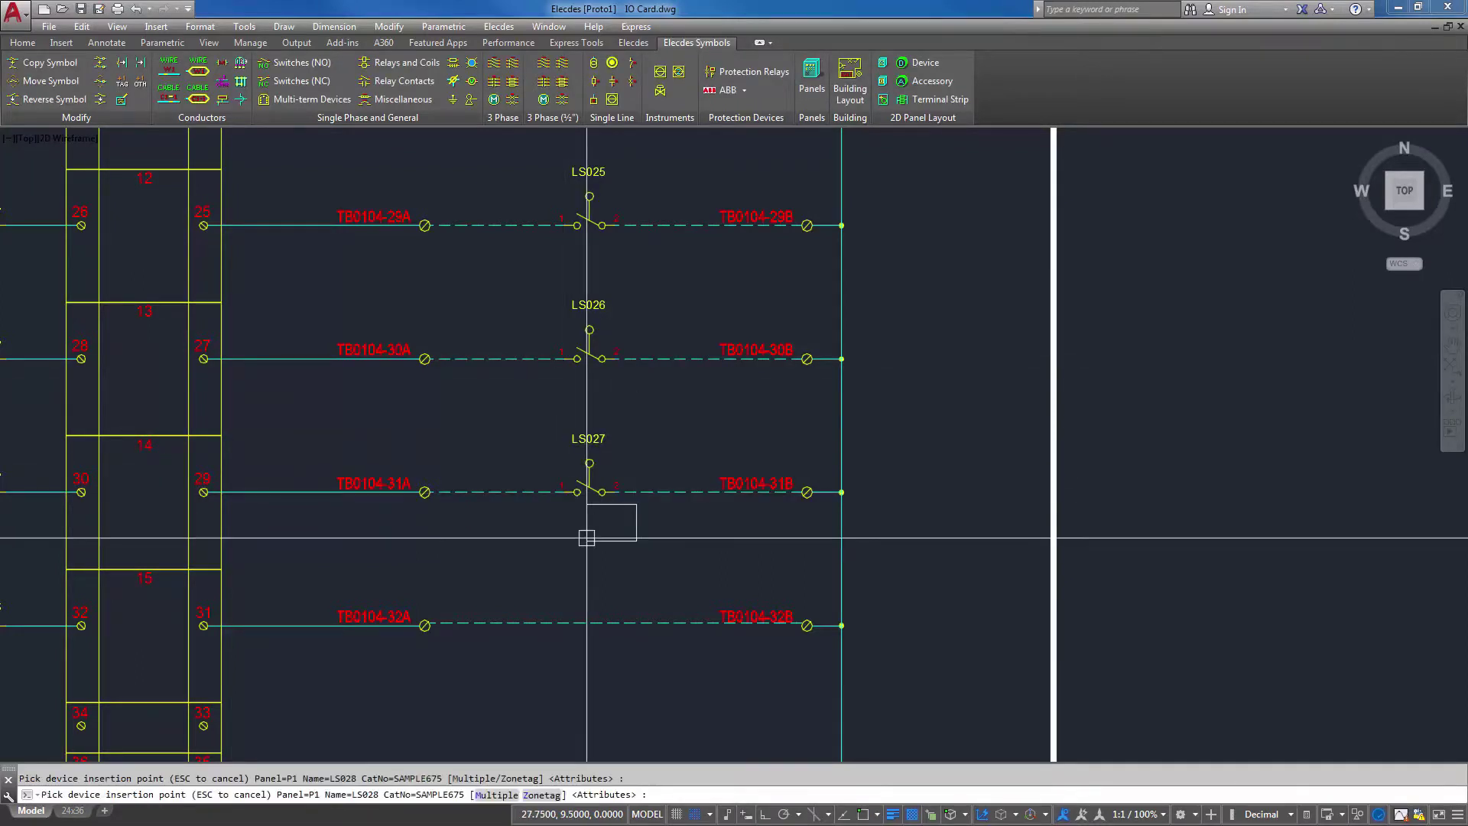
left_click(565, 626)
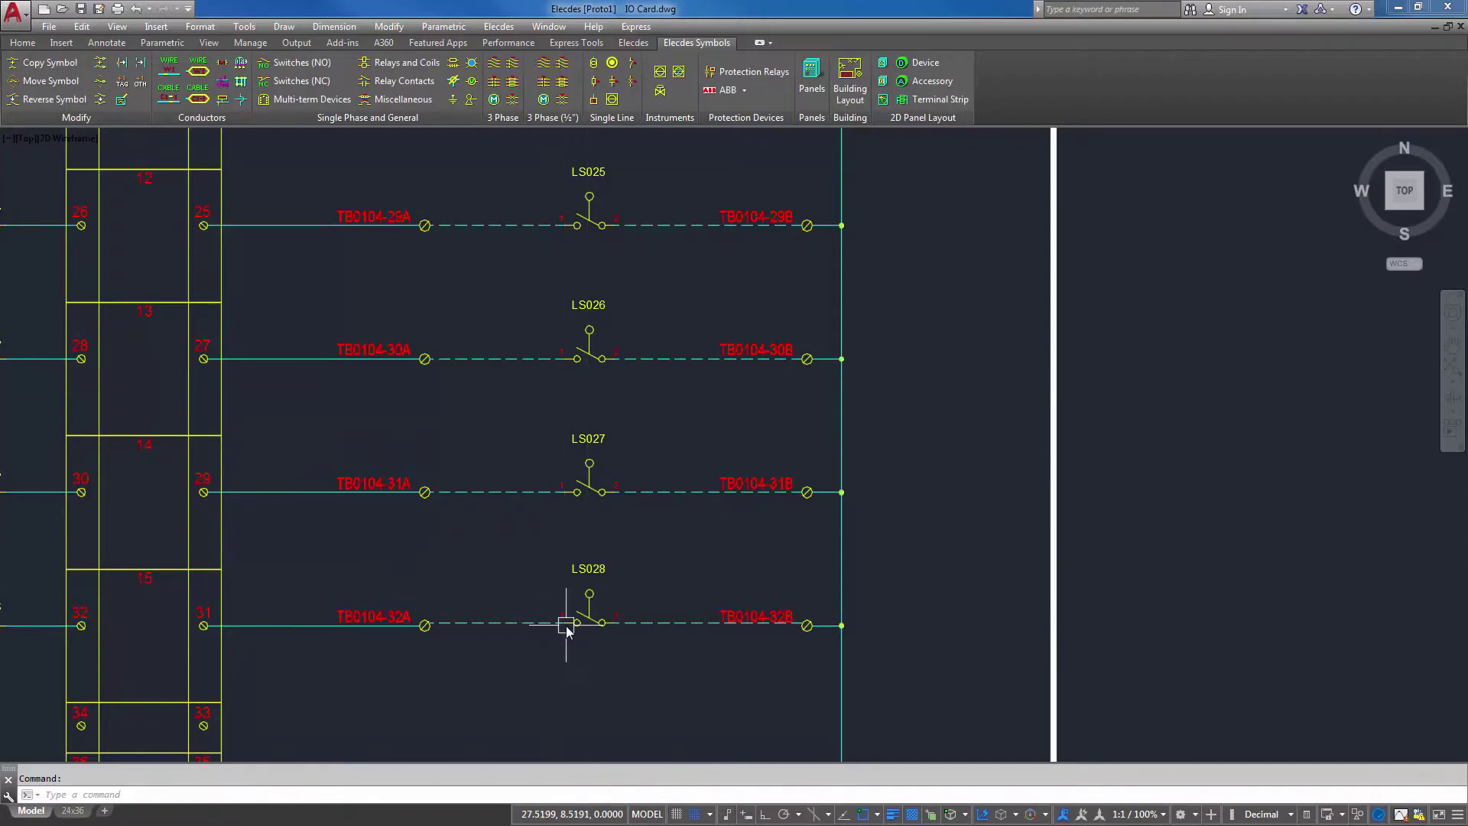
Auto-number all four switch circuits with a window, giving wires W100–W111
left_click(171, 75)
left_click(698, 737)
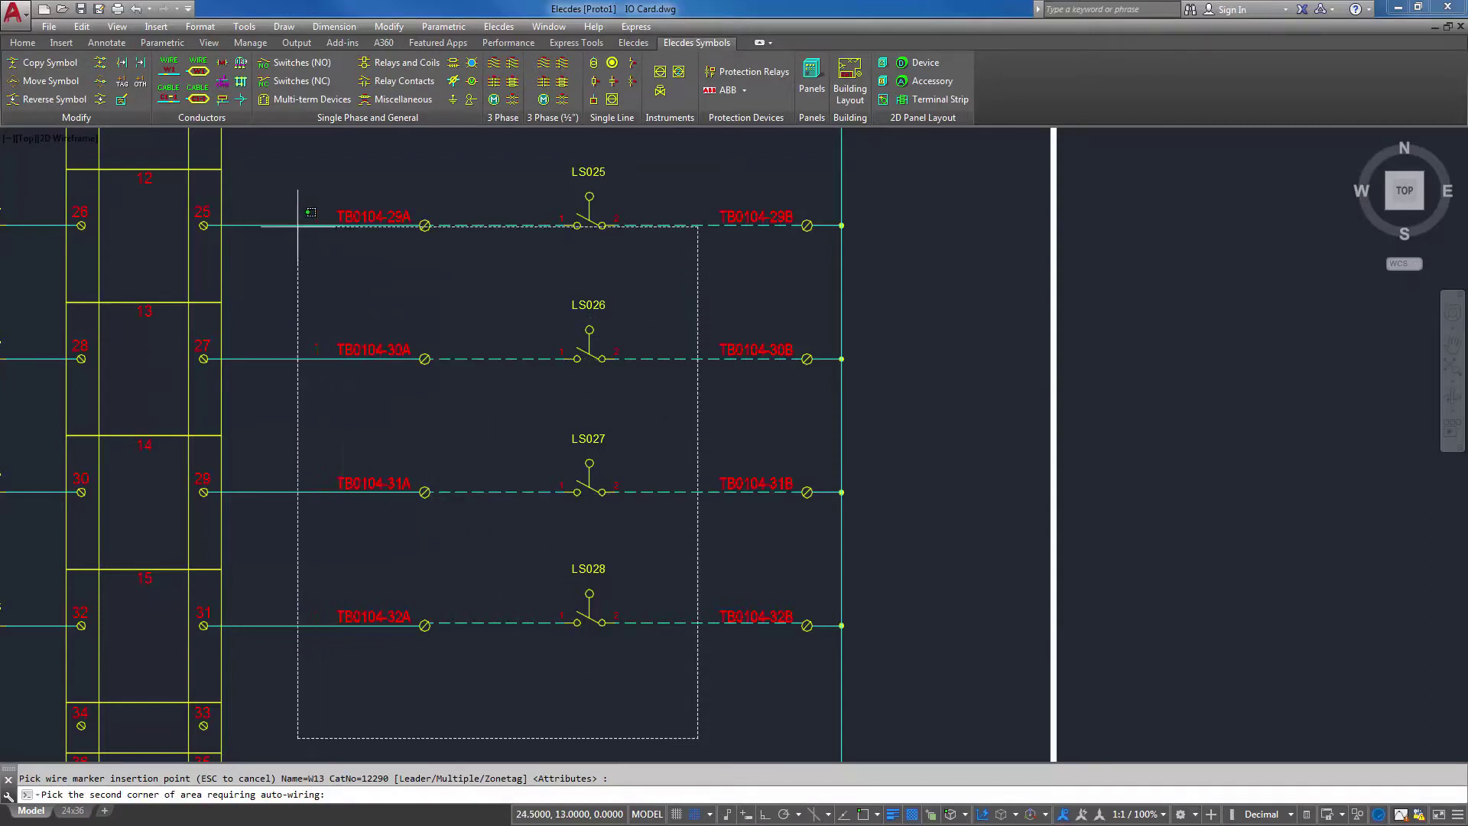
left_click(276, 160)
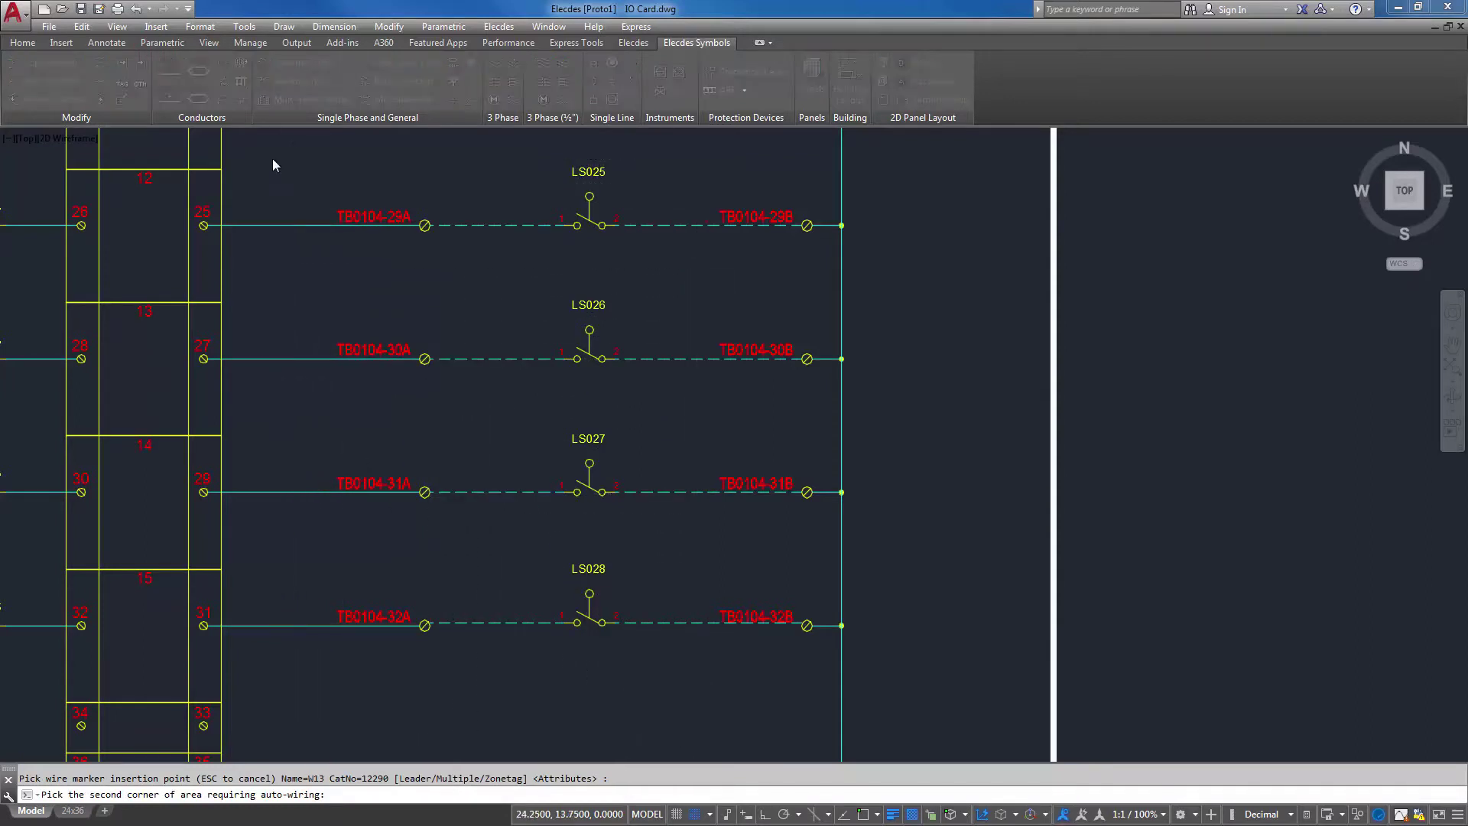
Copy the CB1/R1/M001 motor circuit twice below the original, creating CB2/M002 and CB3/M003
key("Escape")
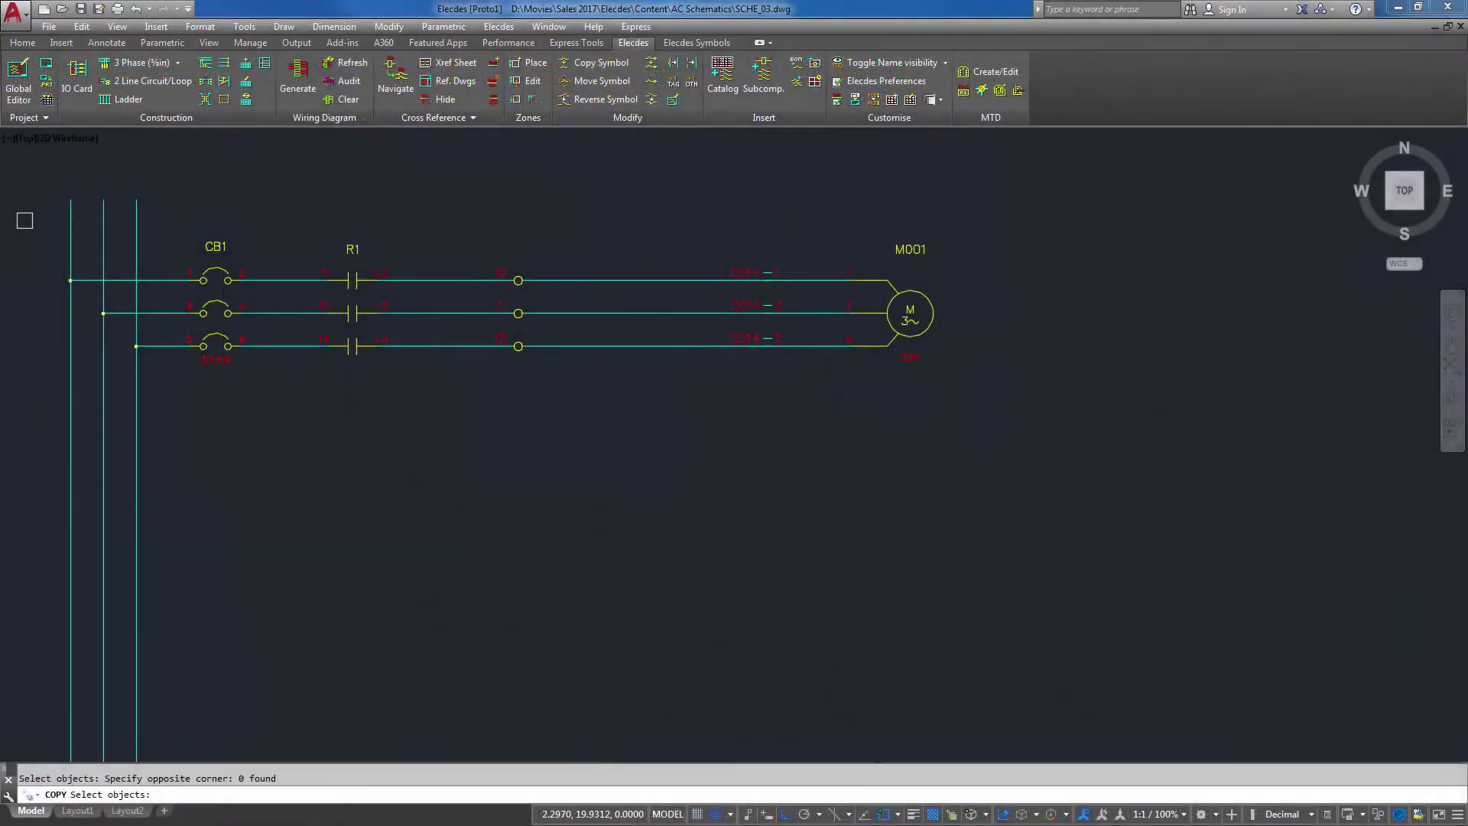
left_click(25, 221)
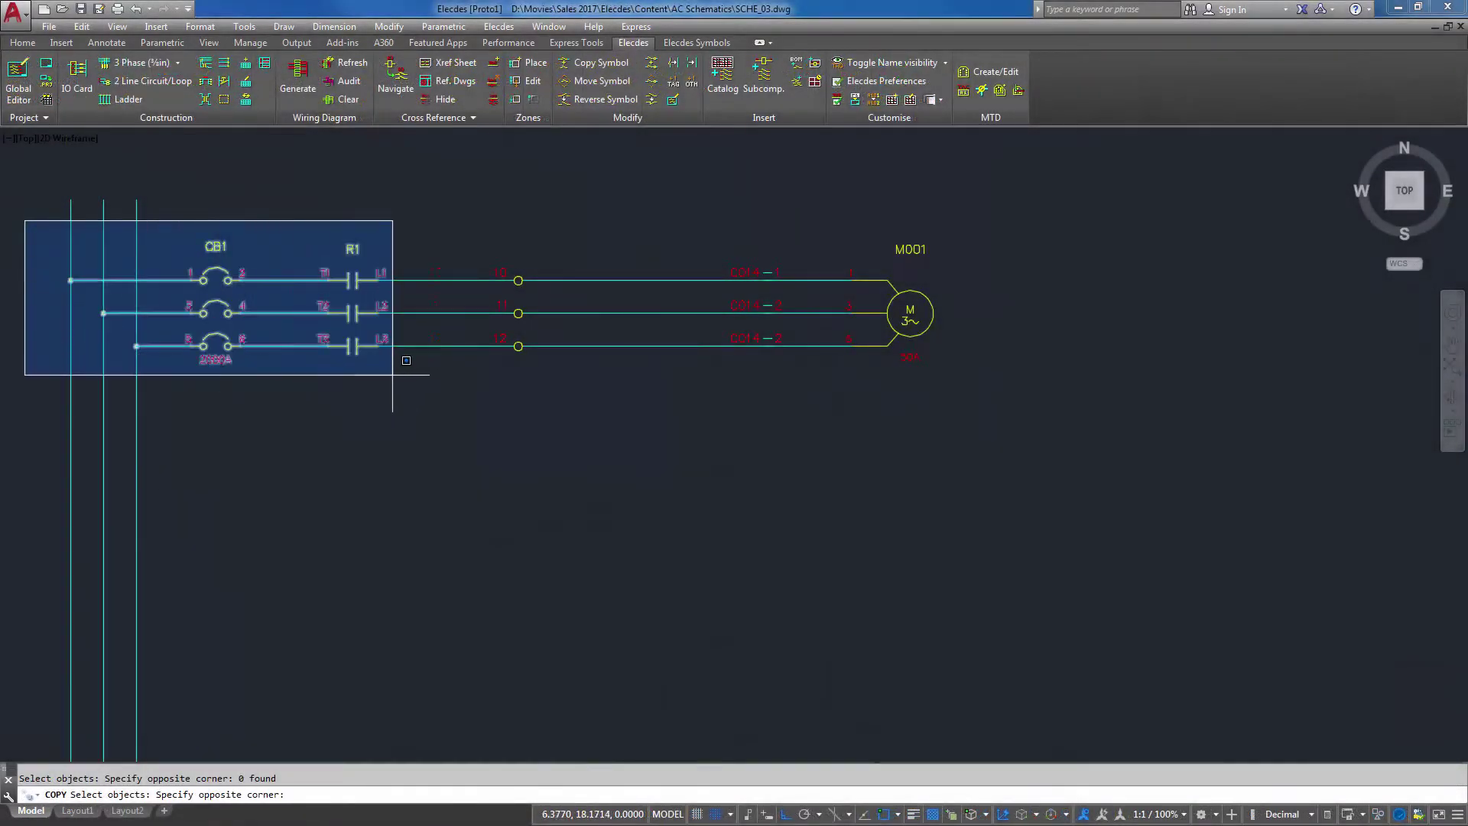
left_click(1036, 410)
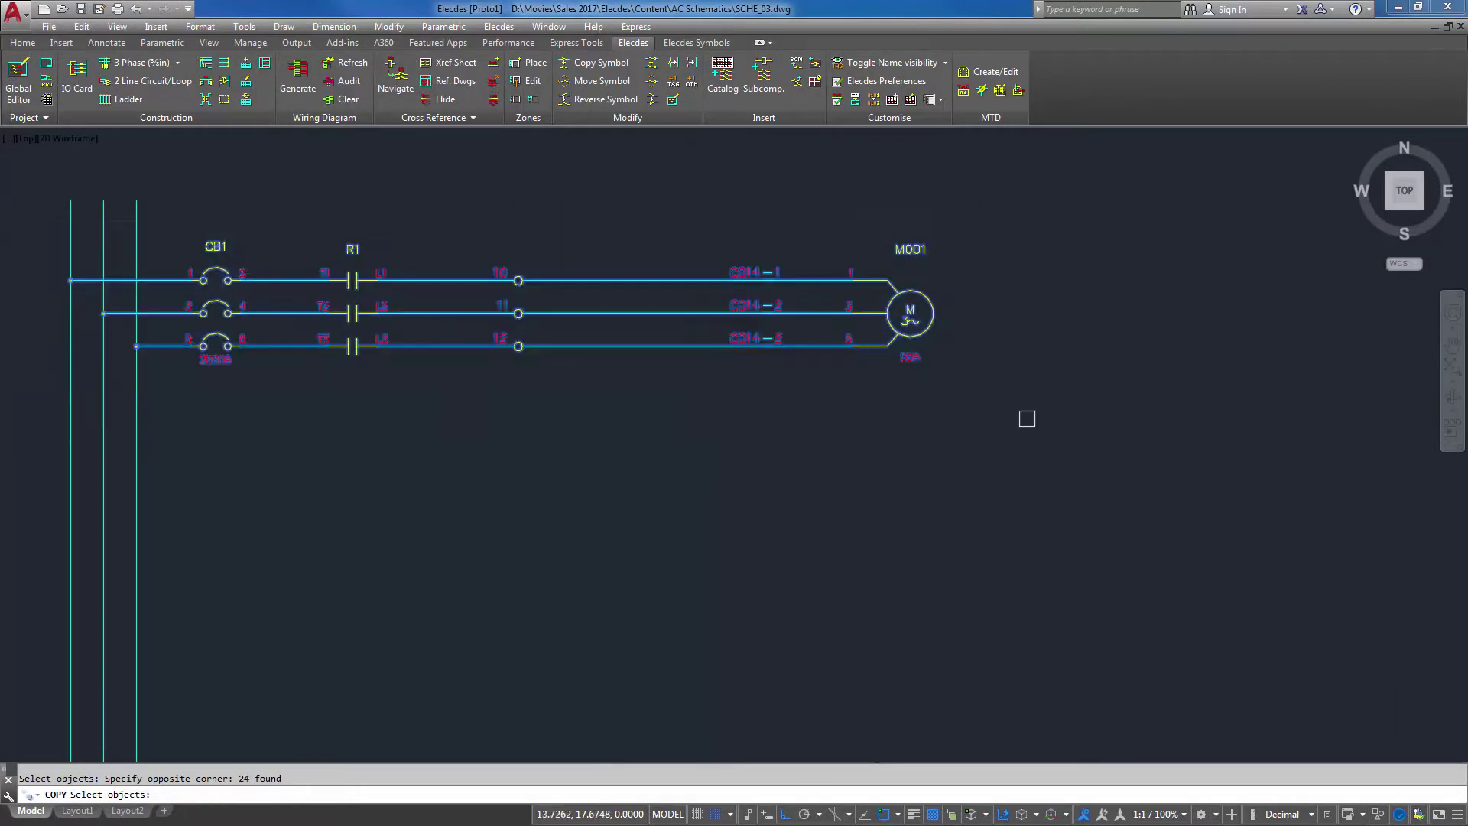
key("Return")
left_click(1040, 332)
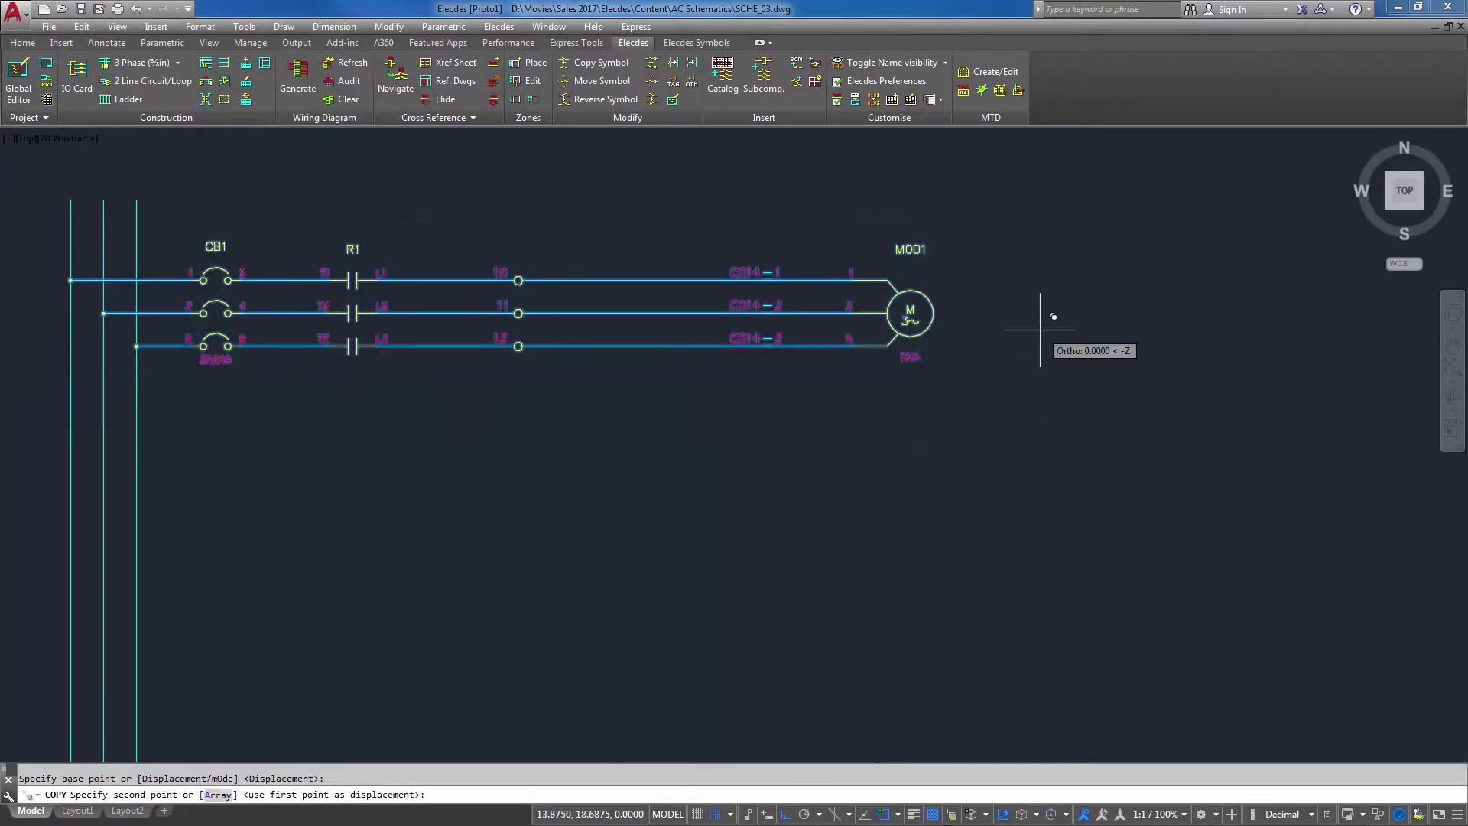
left_click(1063, 503)
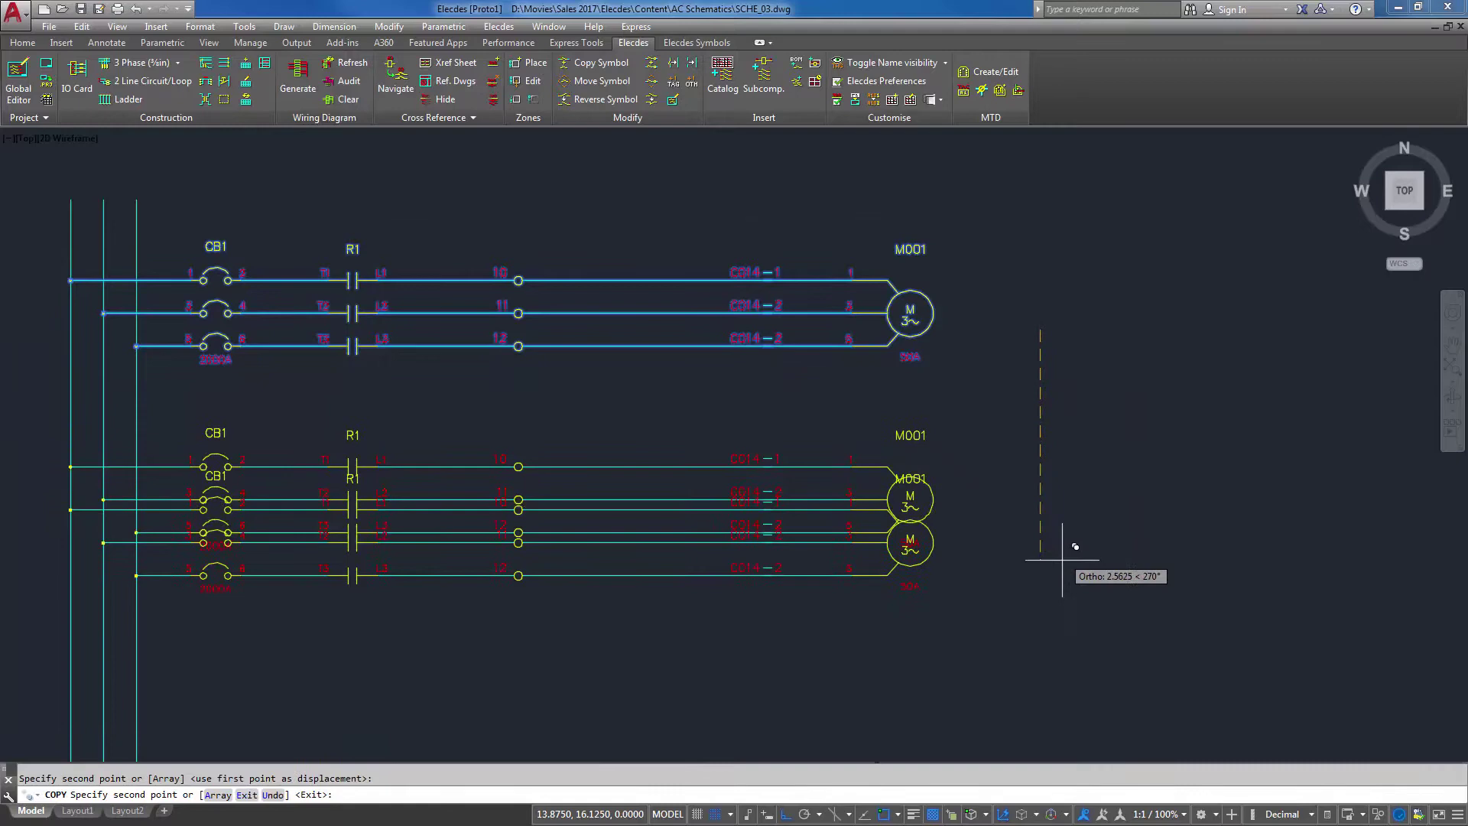
left_click(1072, 694)
key("Return")
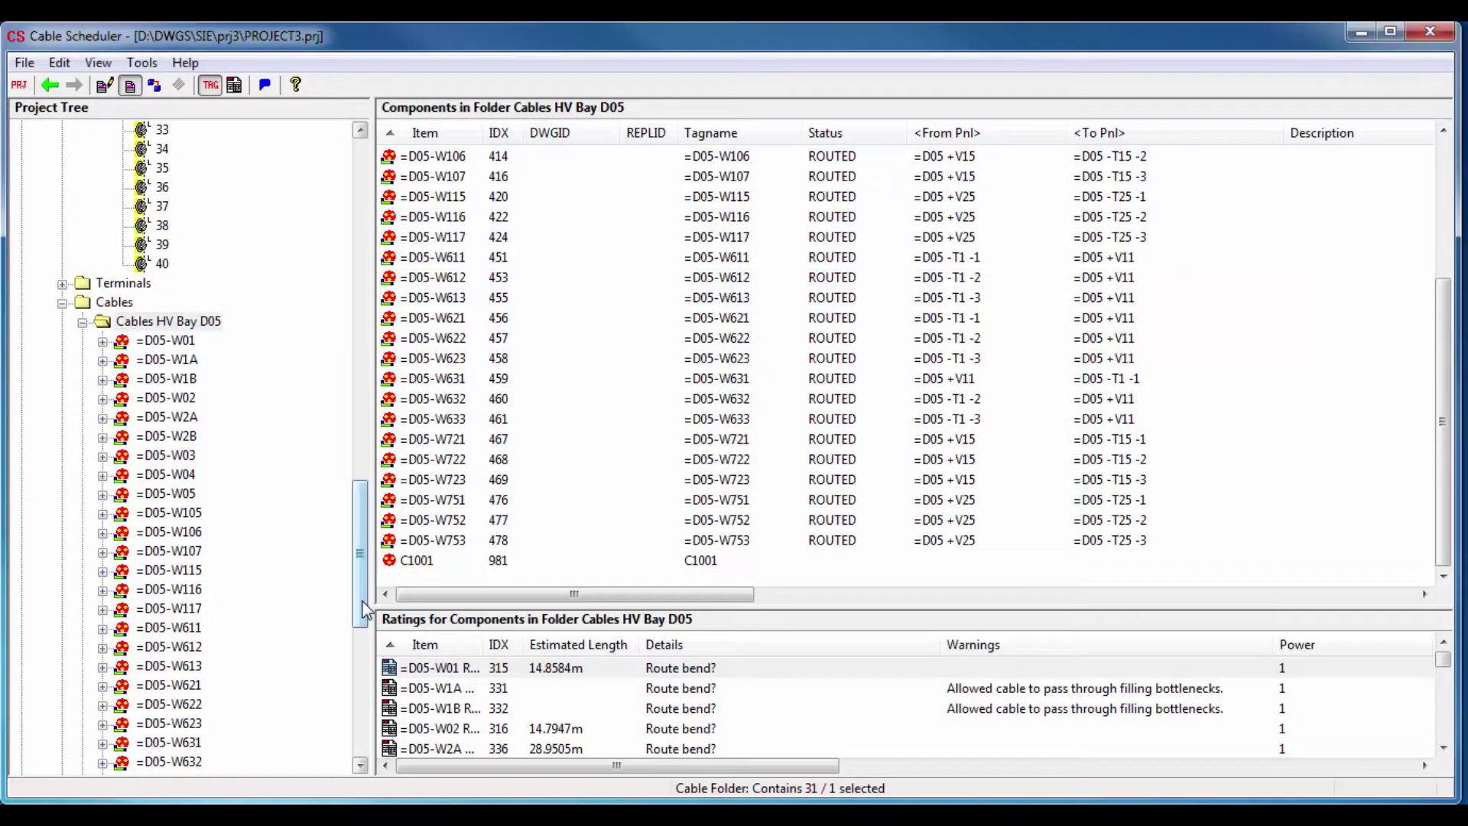
left_click_drag(363, 611, 357, 451)
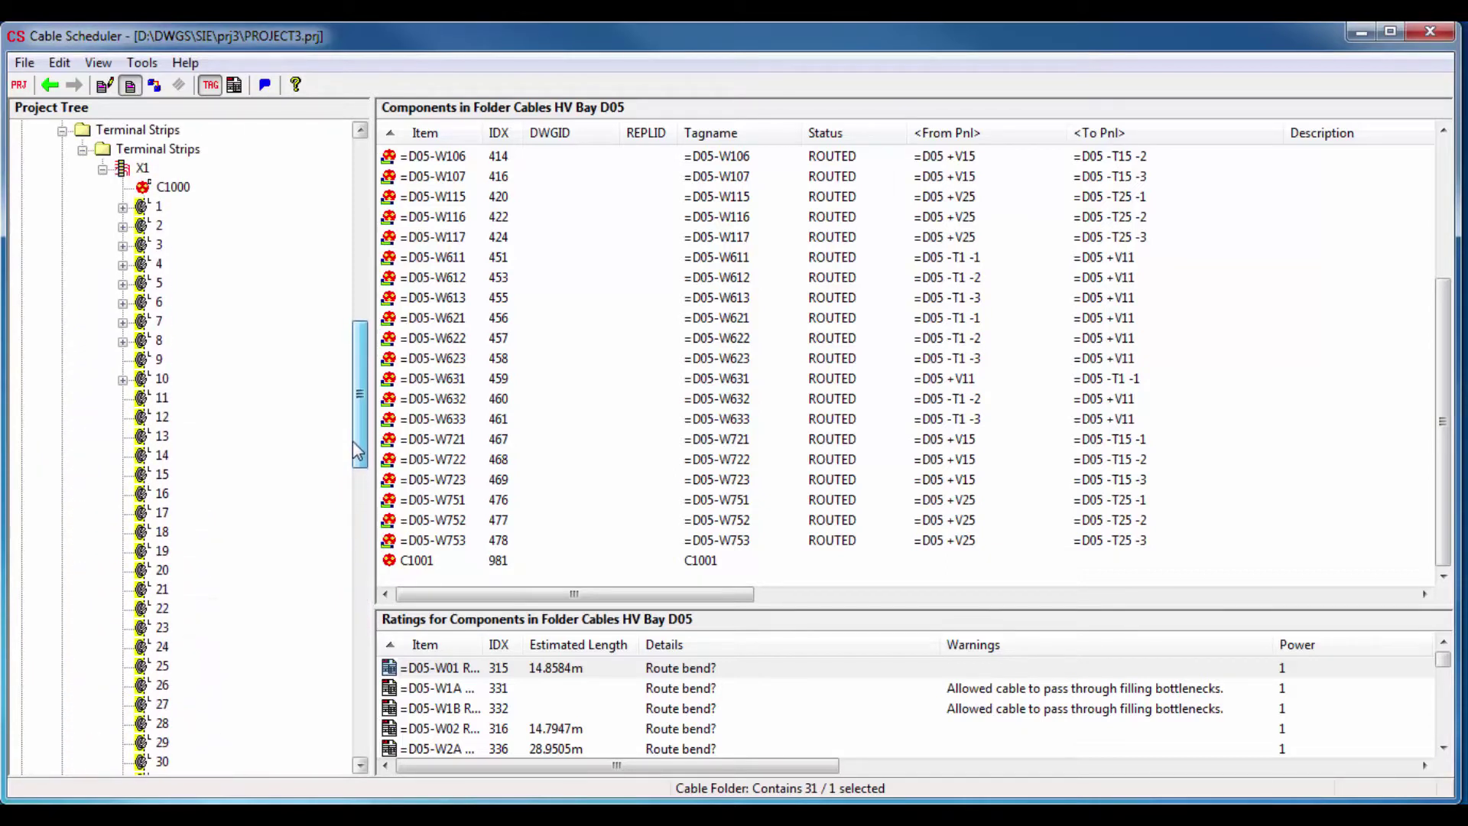
Drag cable C1001 onto terminal 12 of strip X1, landing cores 1–7 on terminals 12–18
left_click(402, 562)
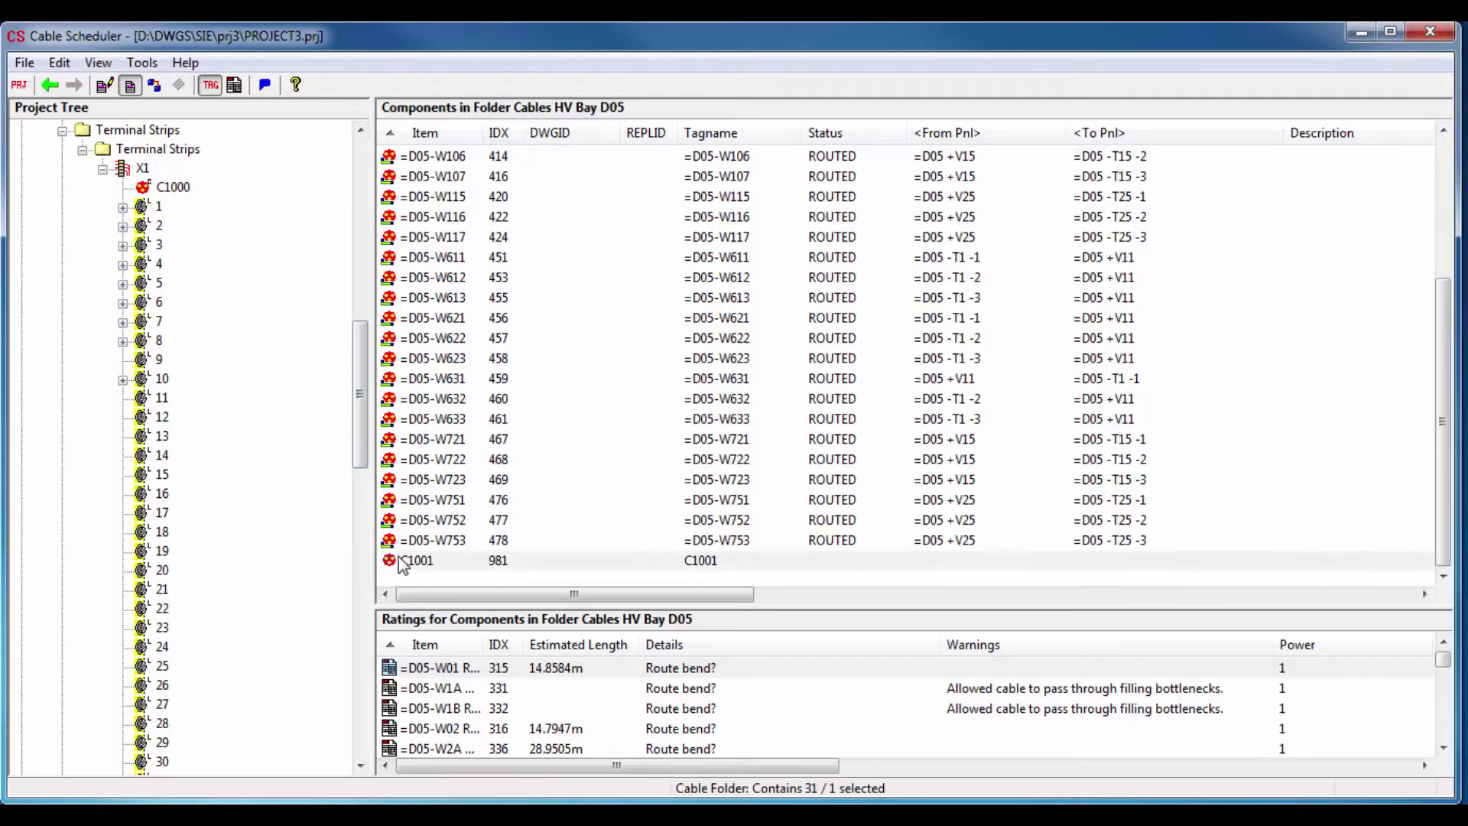
left_click_drag(402, 562, 161, 419)
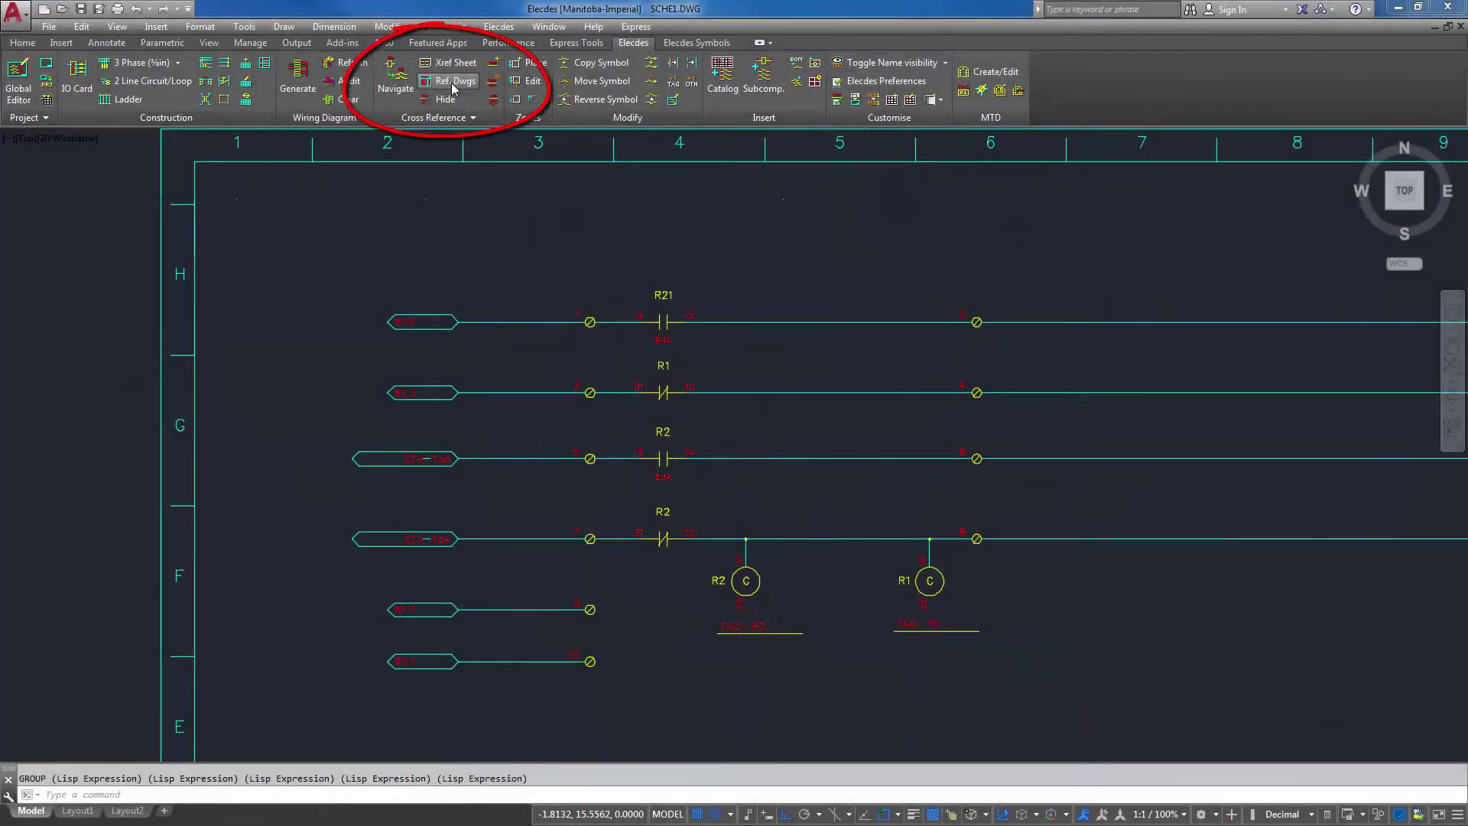
Insert the Ref. Dwgs table listing AC-CCT004 and AC-CCT002, then start cross-reference navigation
left_click(452, 84)
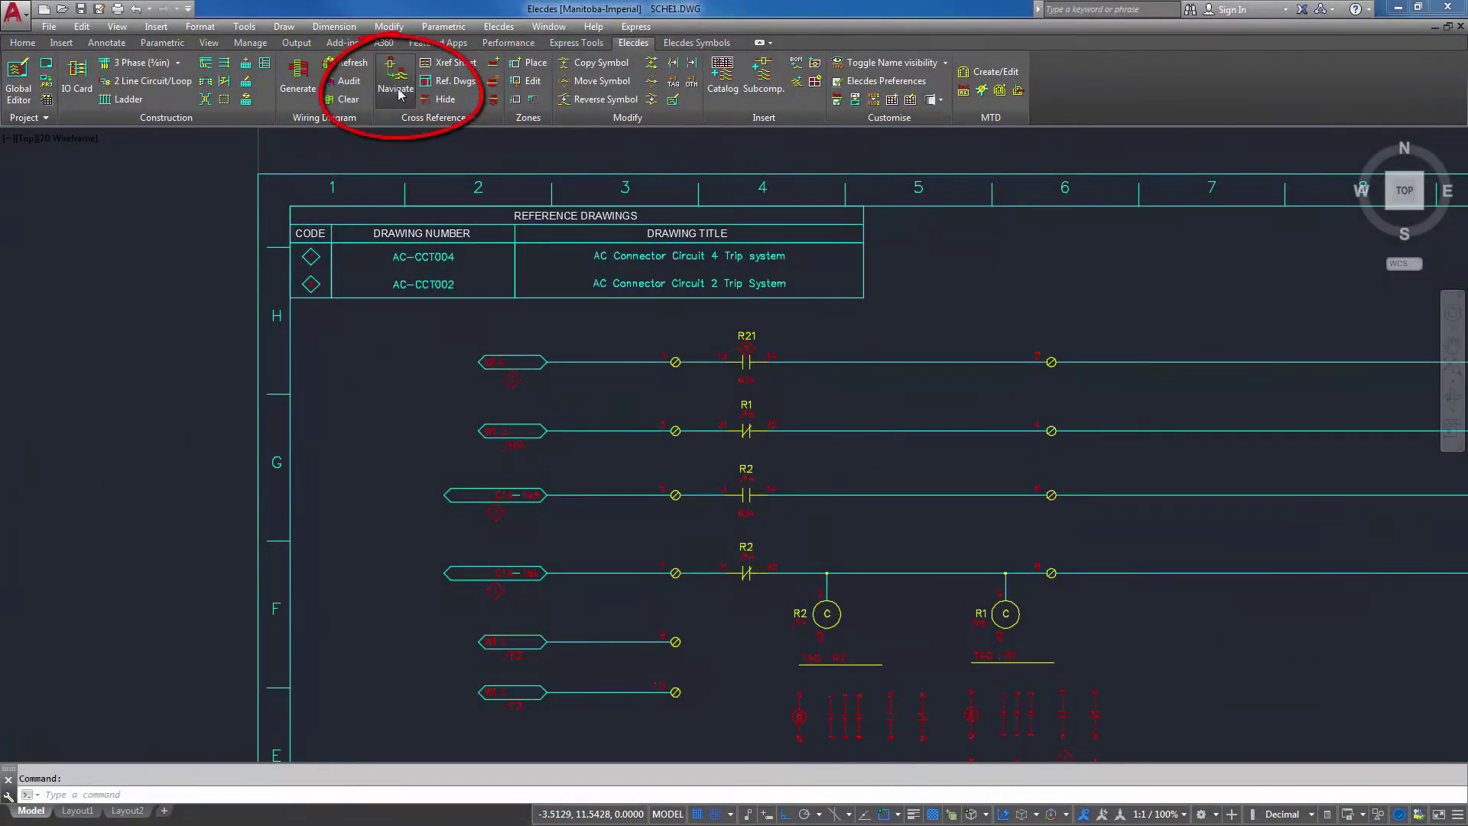
left_click(397, 90)
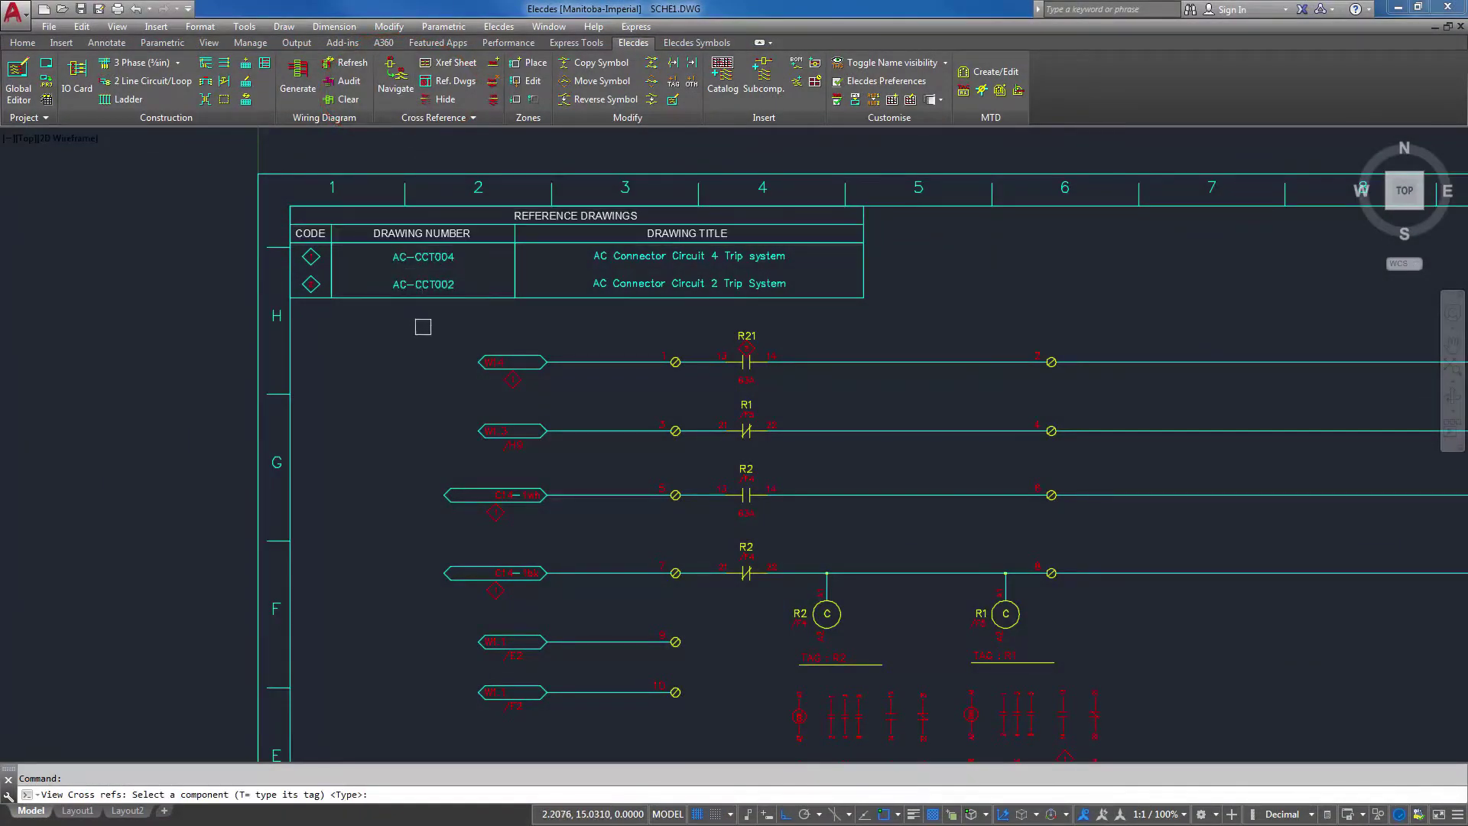
Pick wire W14 and navigate to its occurrence on drawing SCHE4
left_click(482, 365)
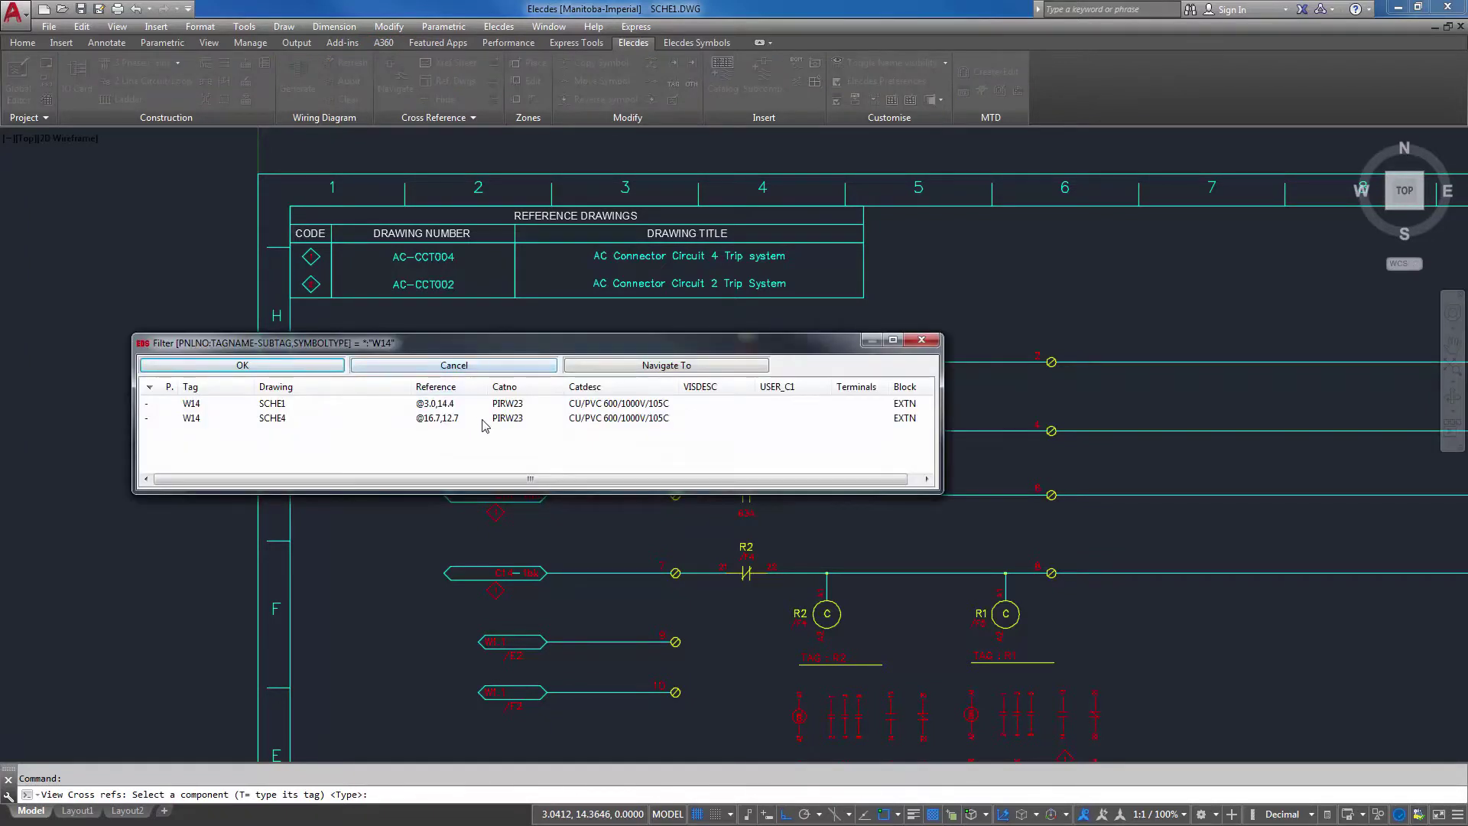
left_click(483, 421)
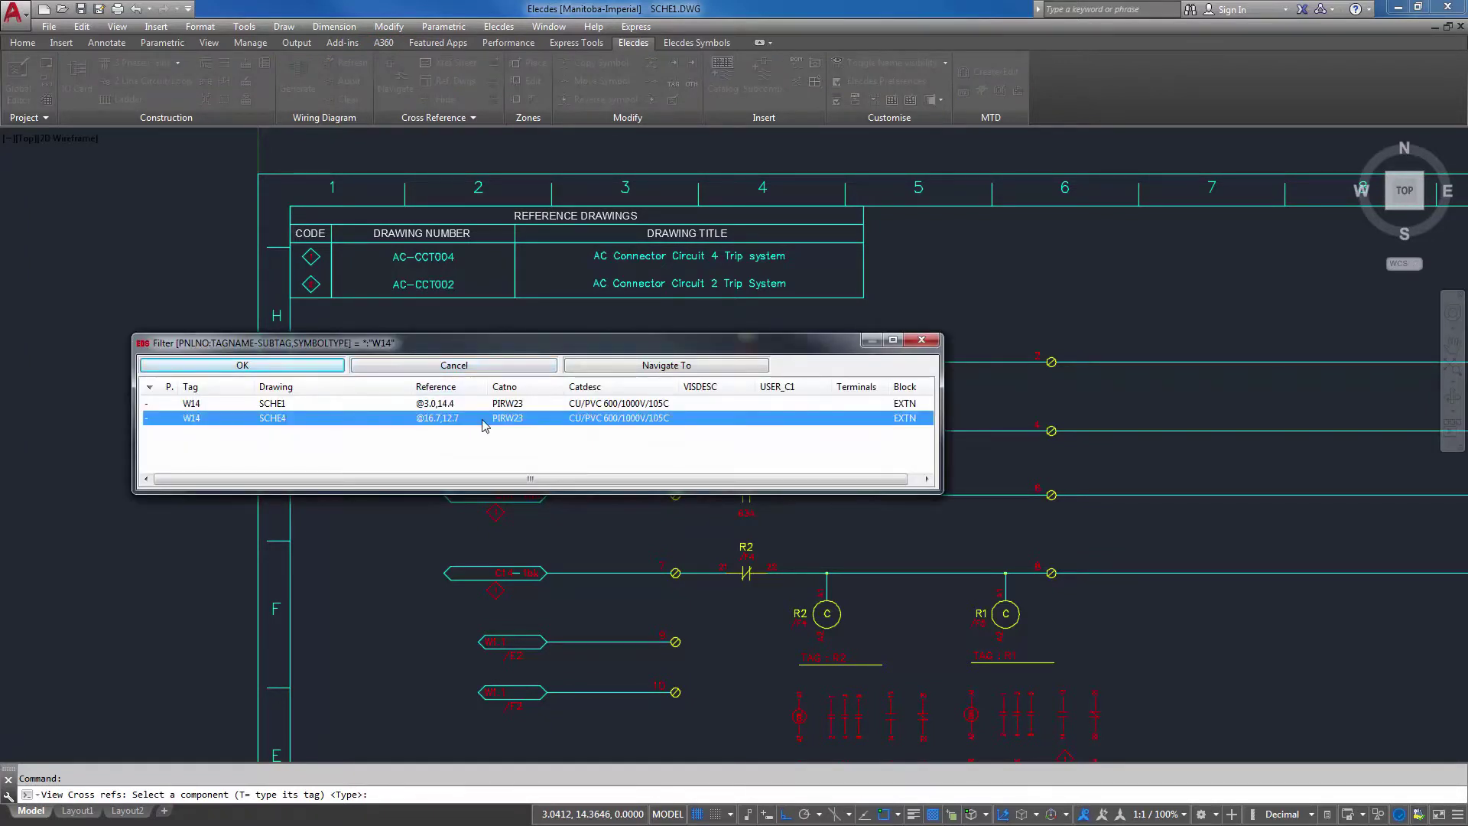
left_click(626, 367)
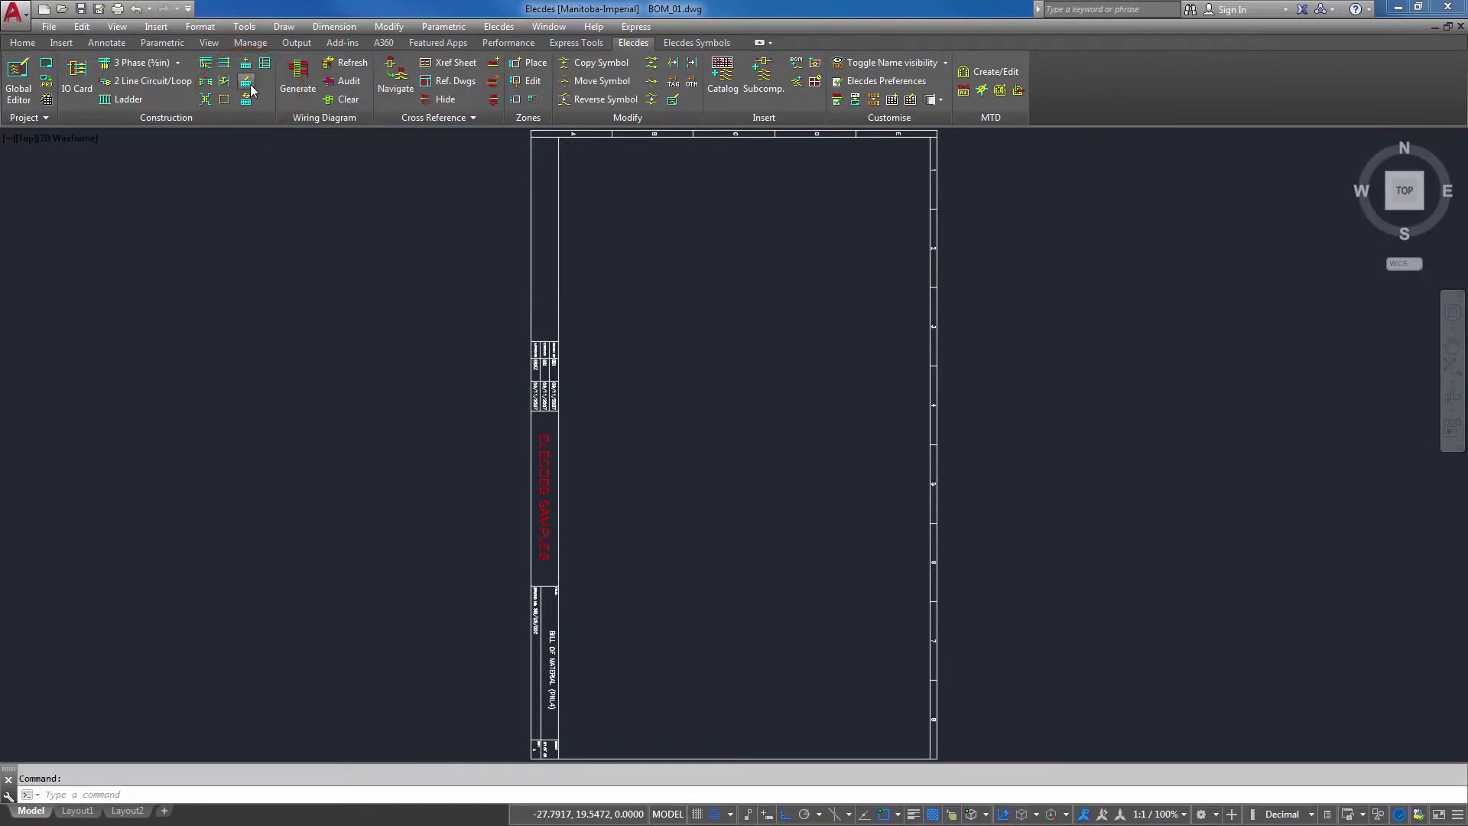
Insert the BOM table into BOM_01 after checking the SLNO and USR_LONGD import columns
left_click(250, 85)
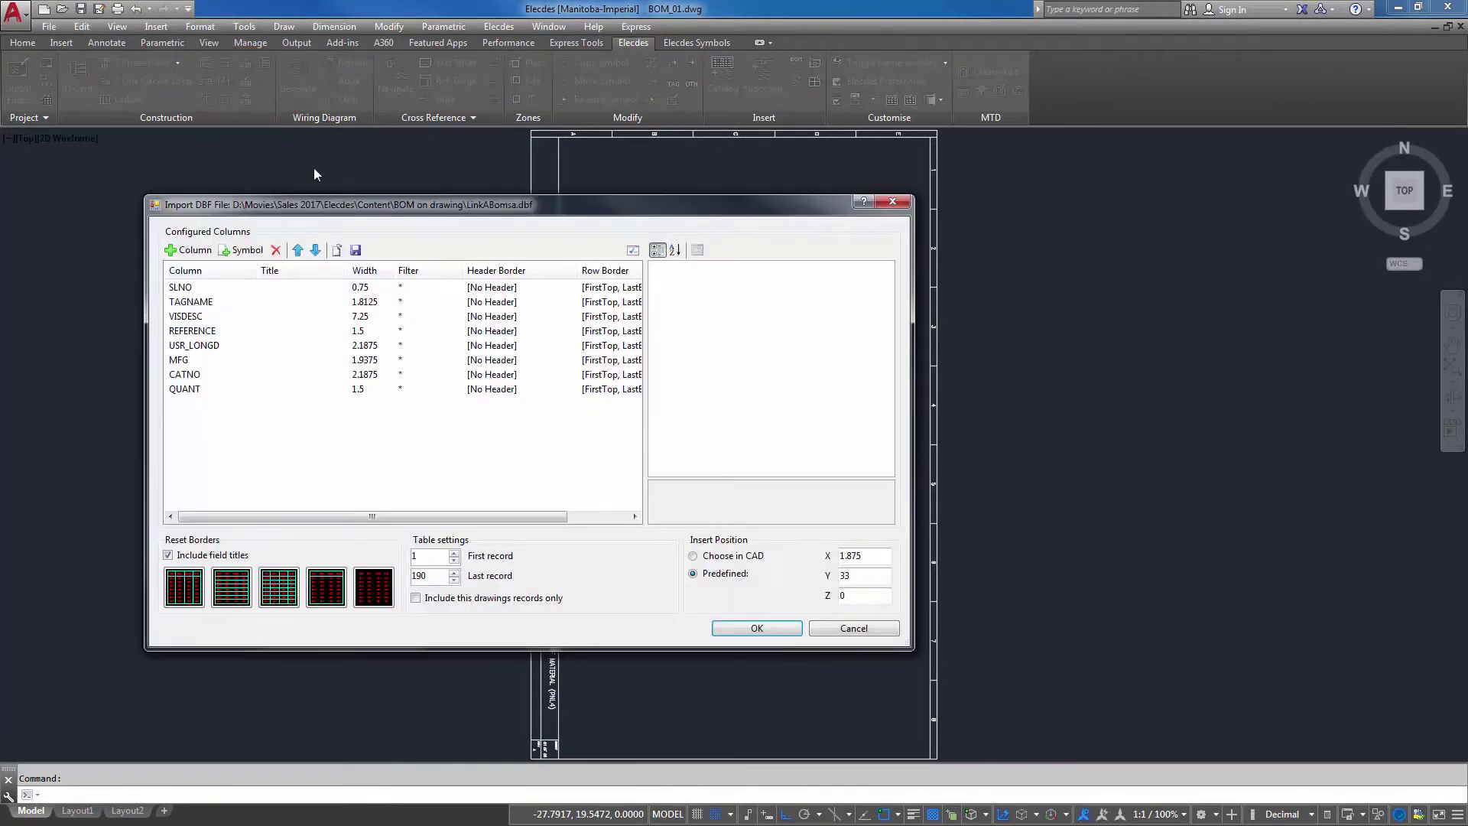
left_click(426, 293)
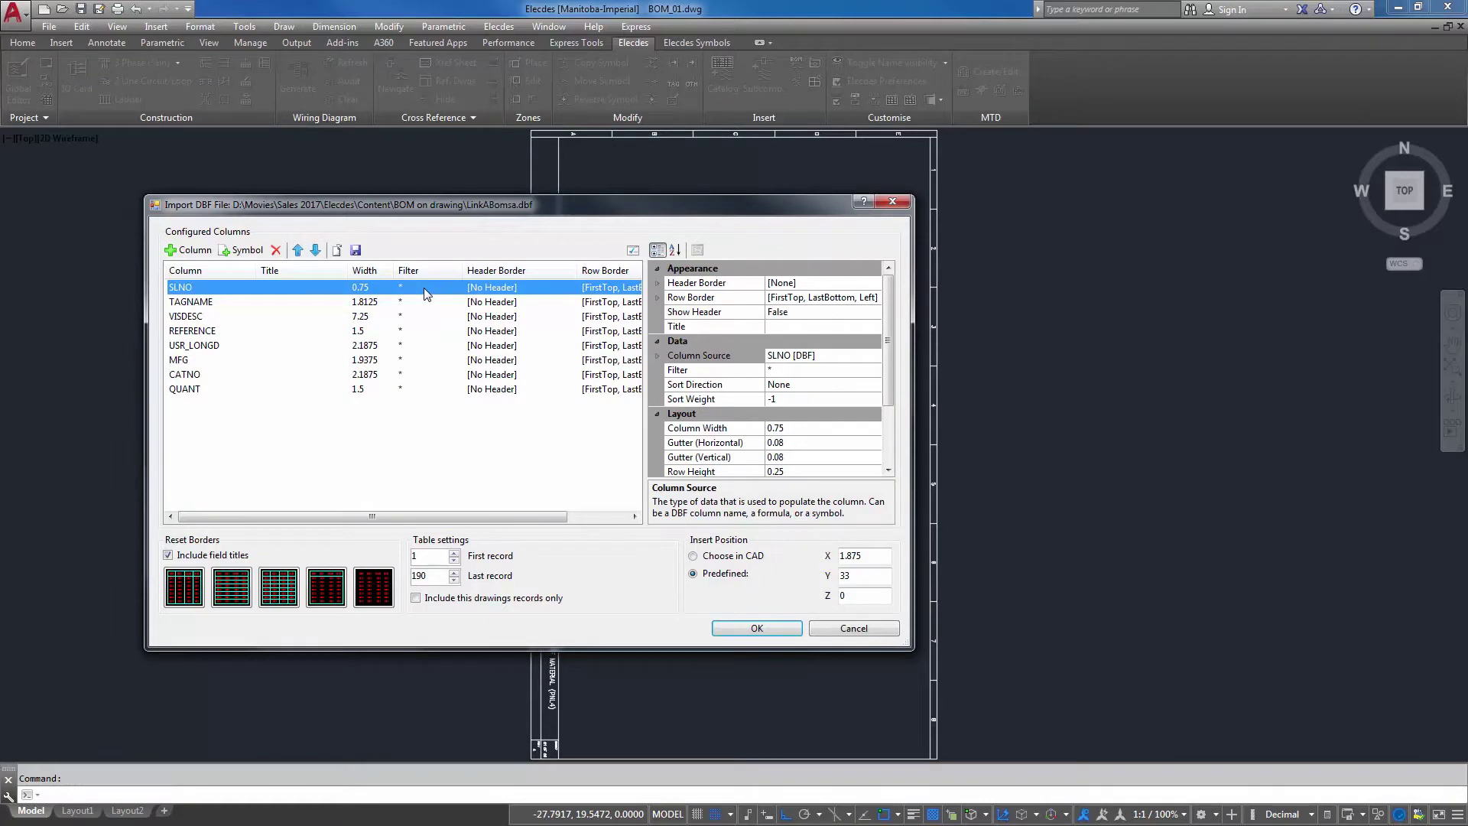
left_click(450, 347)
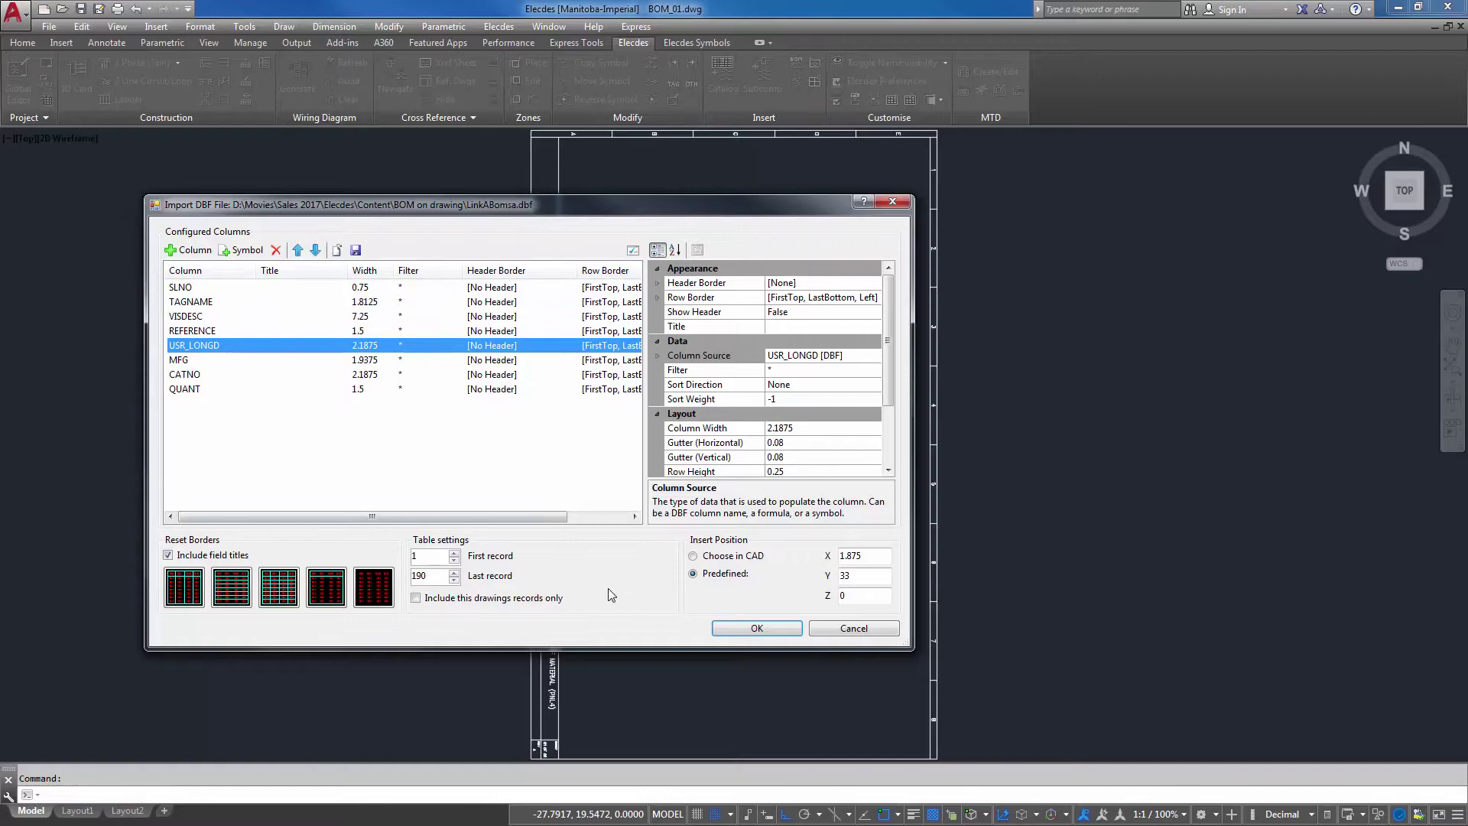
left_click(730, 630)
scroll(688, 606, "up", 5)
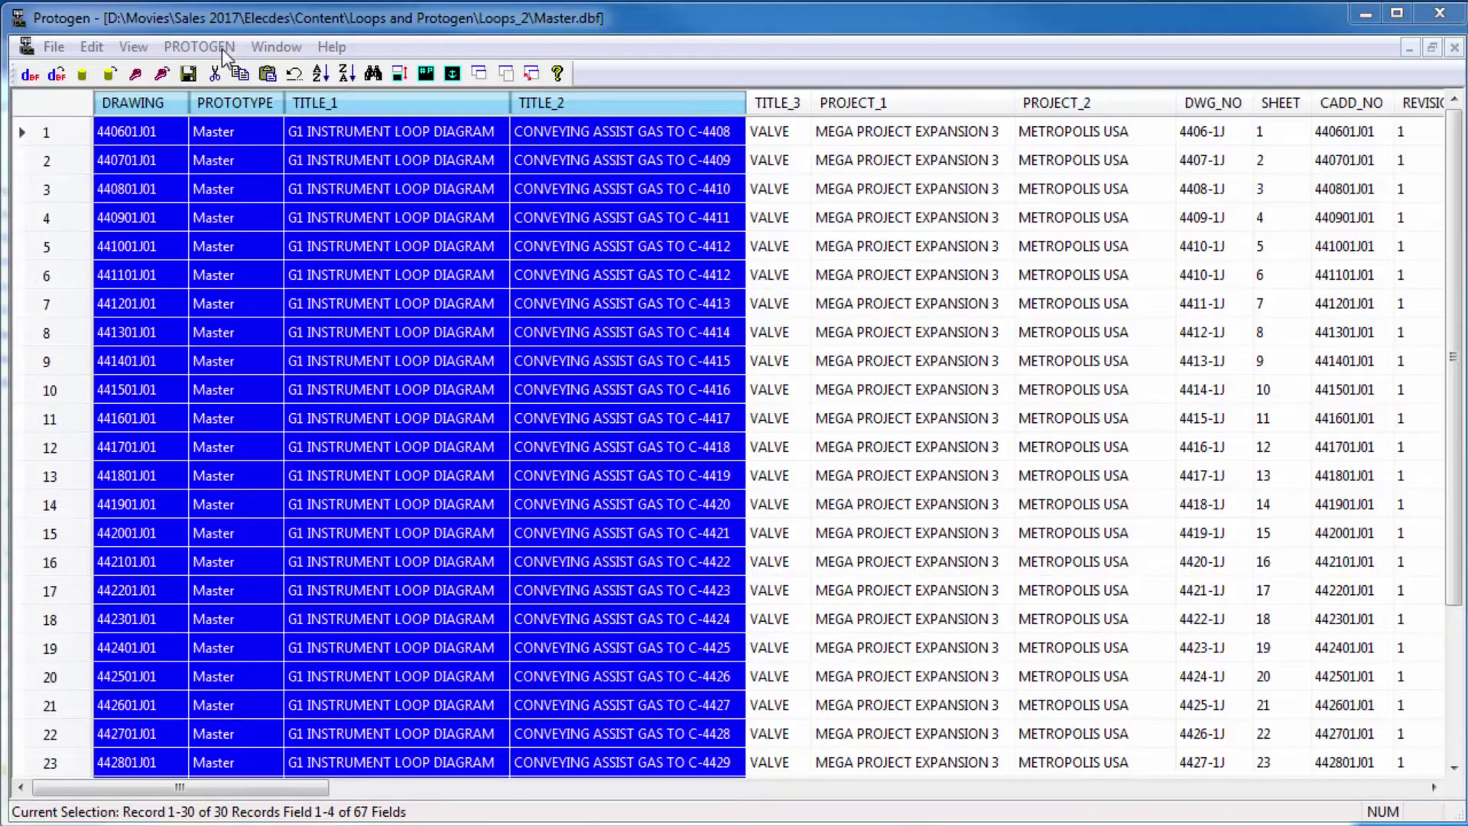
Run PROTOGEN > Transfer between DWGs and selected RECORDs on the 30 master records
left_click(221, 49)
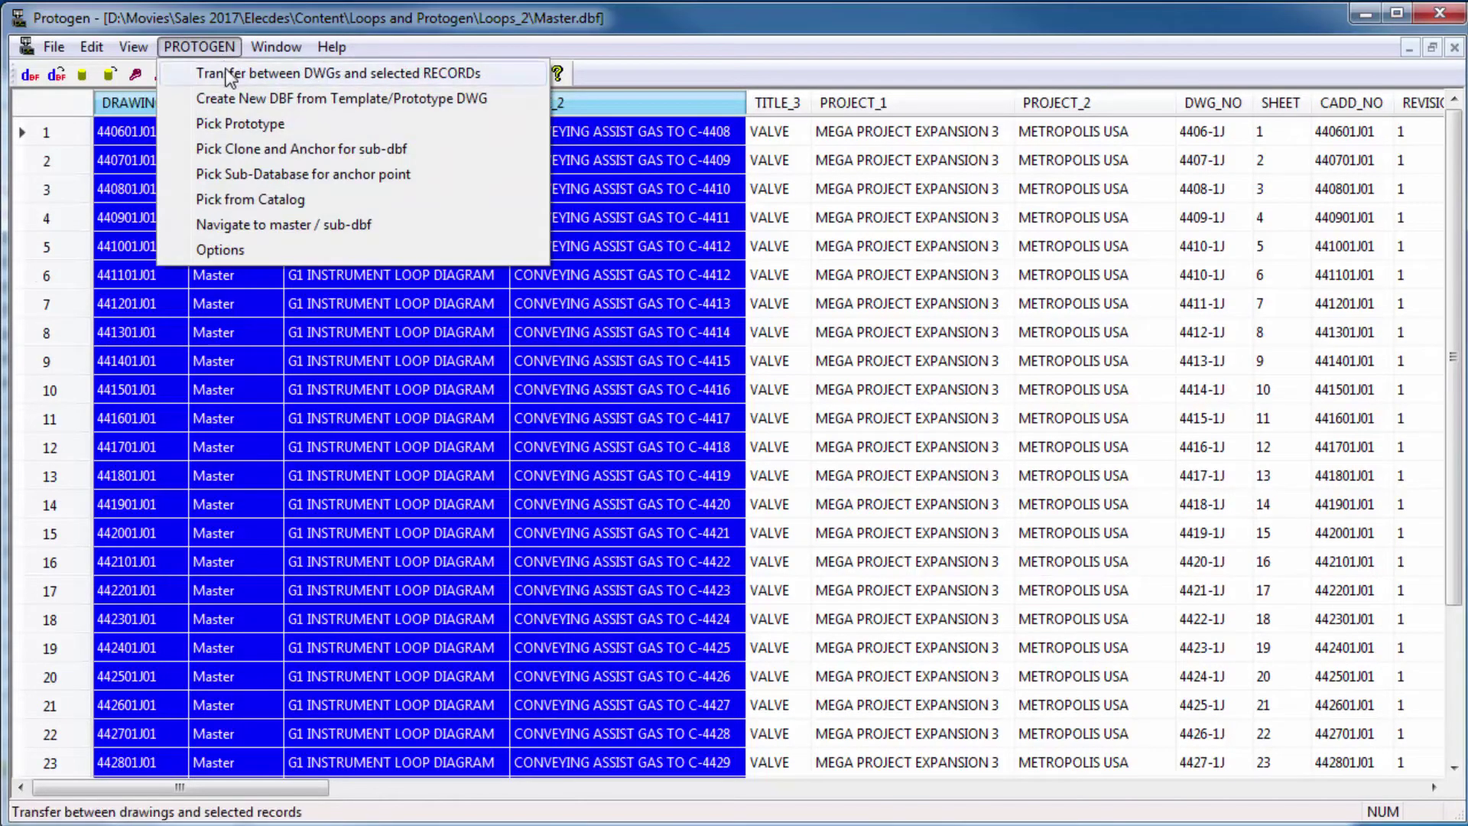
left_click(226, 72)
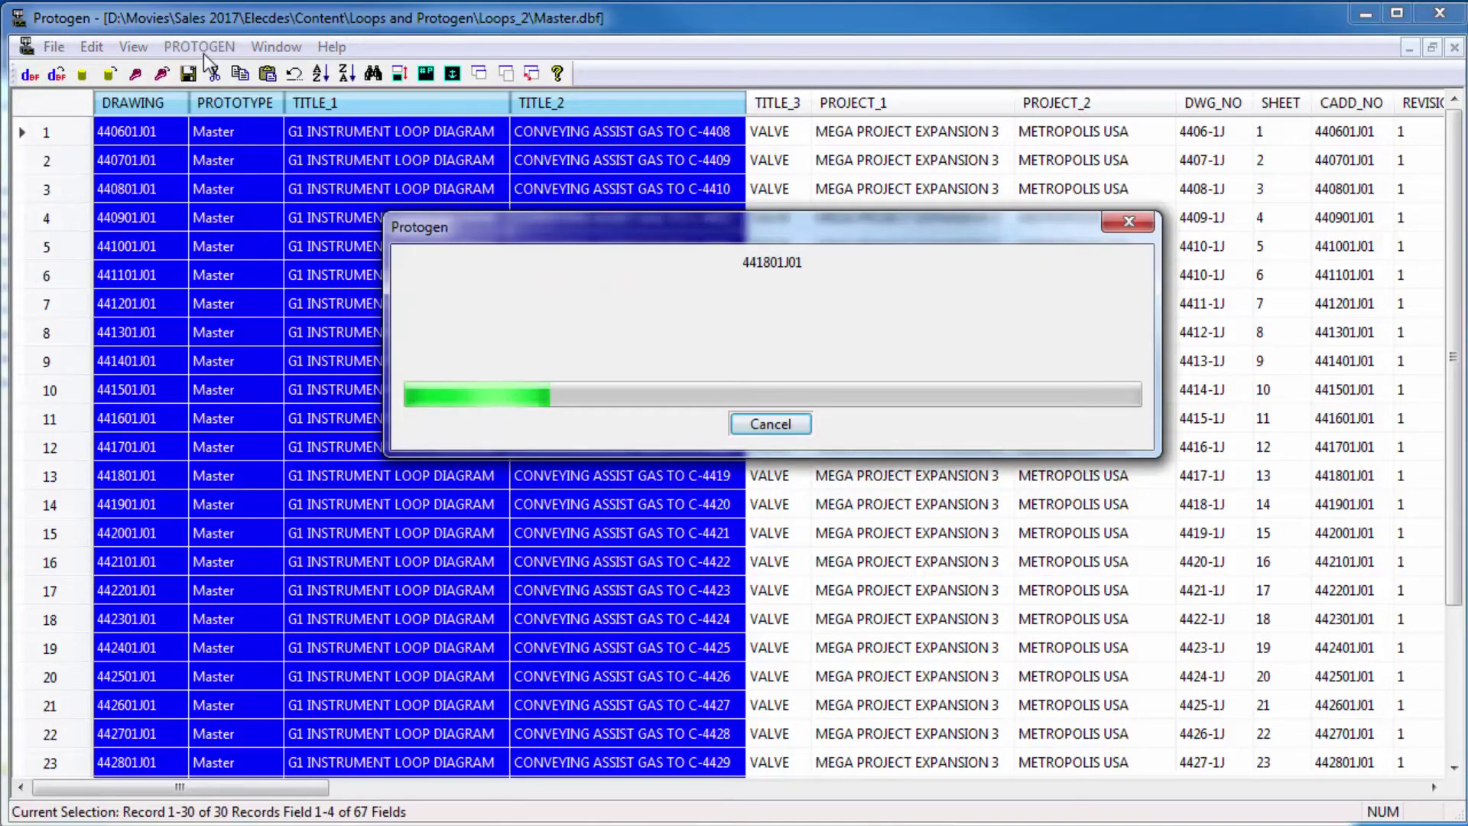